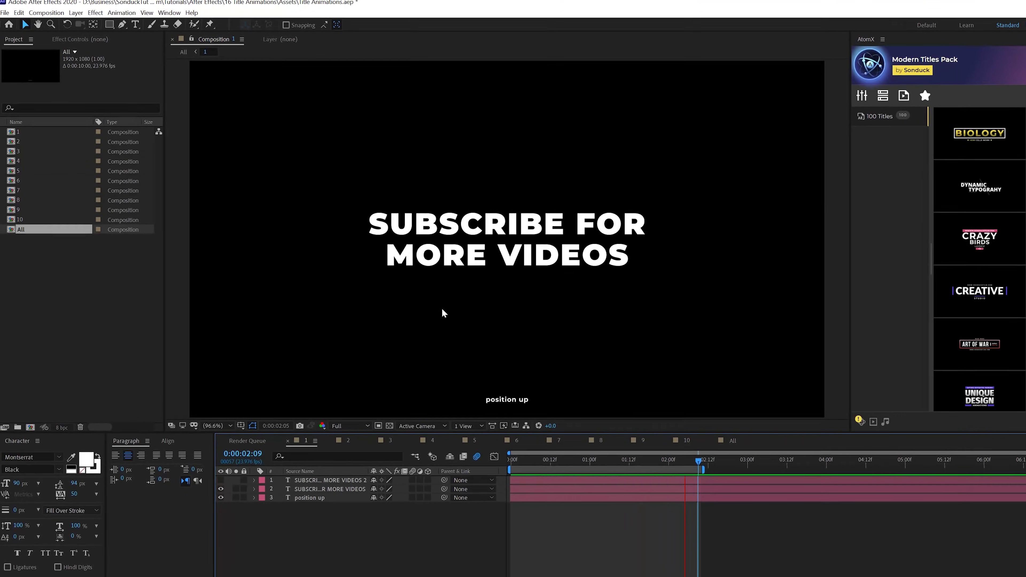
# - Add a Position animator to the top SUBSCRIBE FOR MORE VIDEOS layer, offset 0,144
pyautogui.click(340, 462)
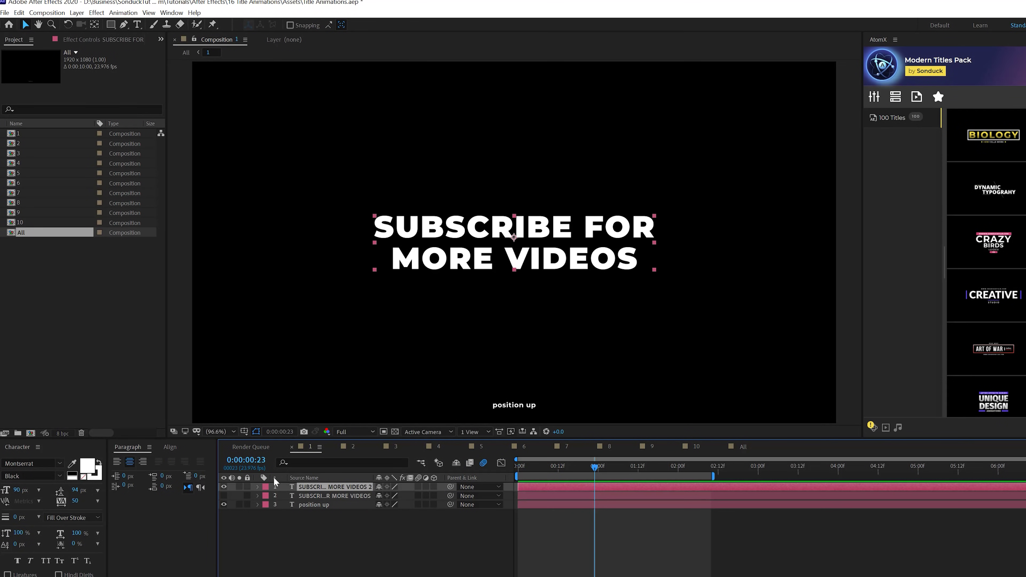
pyautogui.click(256, 486)
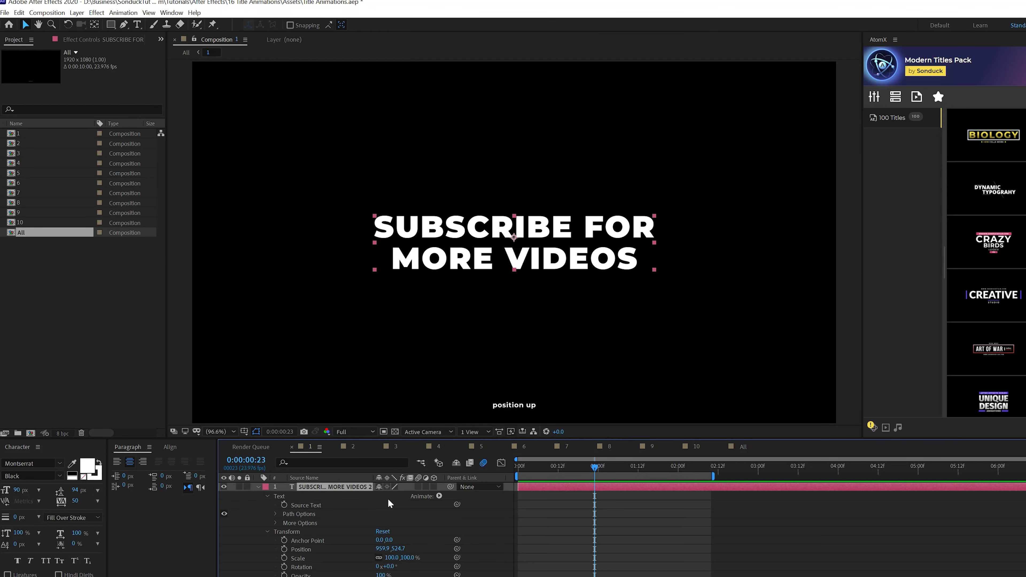
pyautogui.click(439, 496)
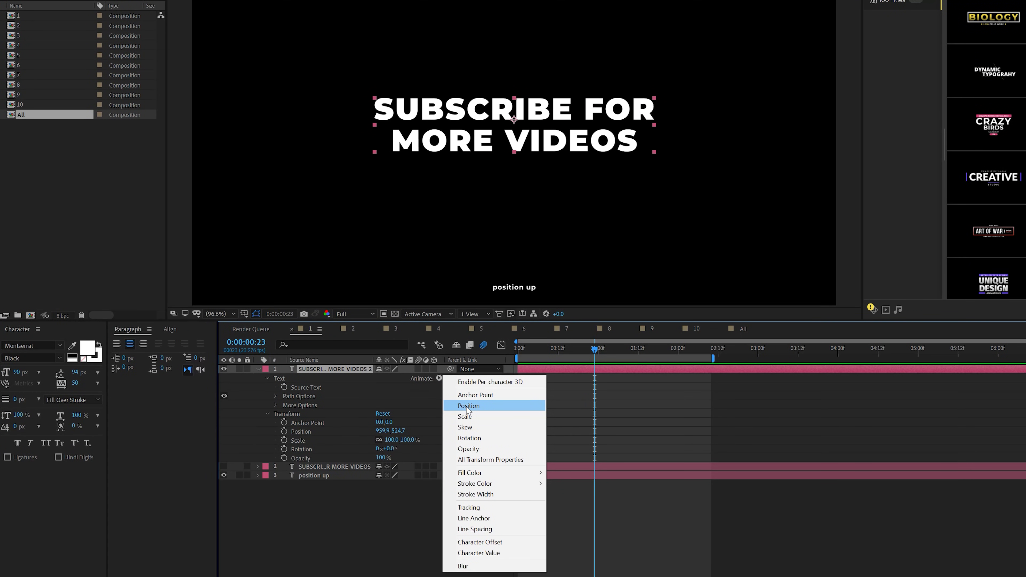
pyautogui.click(467, 407)
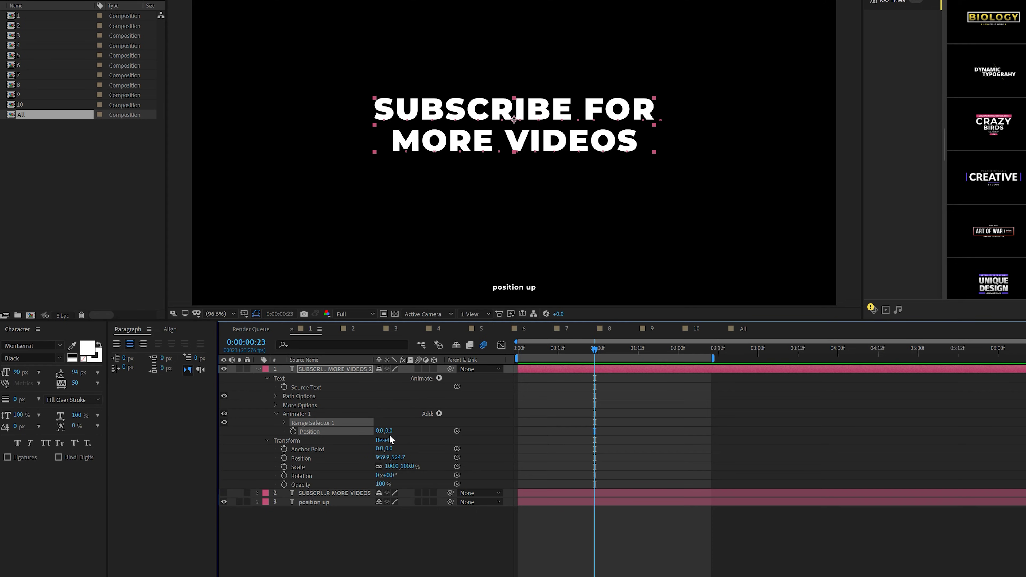
pyautogui.moveTo(389, 432); pyautogui.dragTo(277, 416)
pyautogui.click(276, 415)
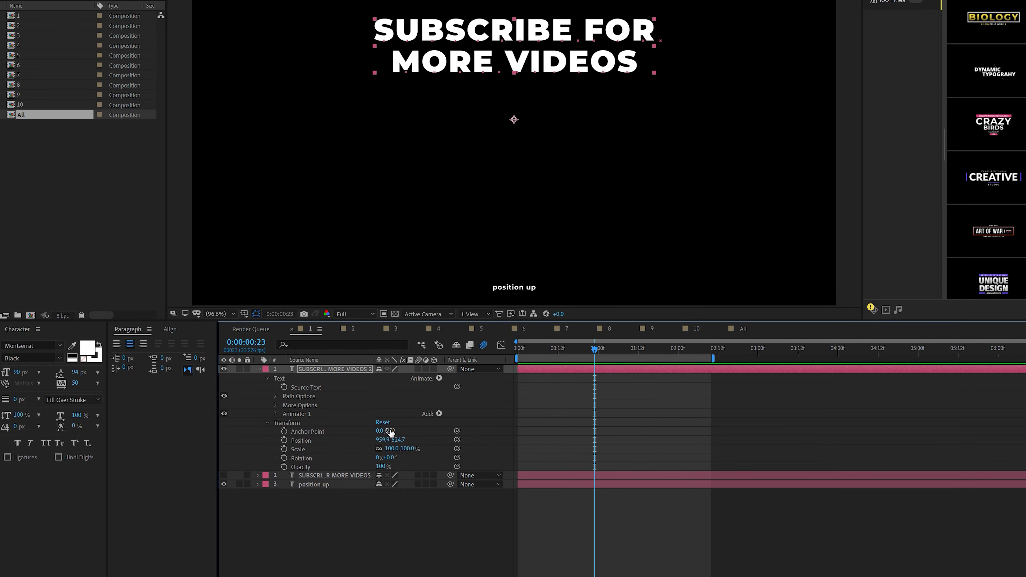
pyautogui.hotkey('ctrl', 'z')
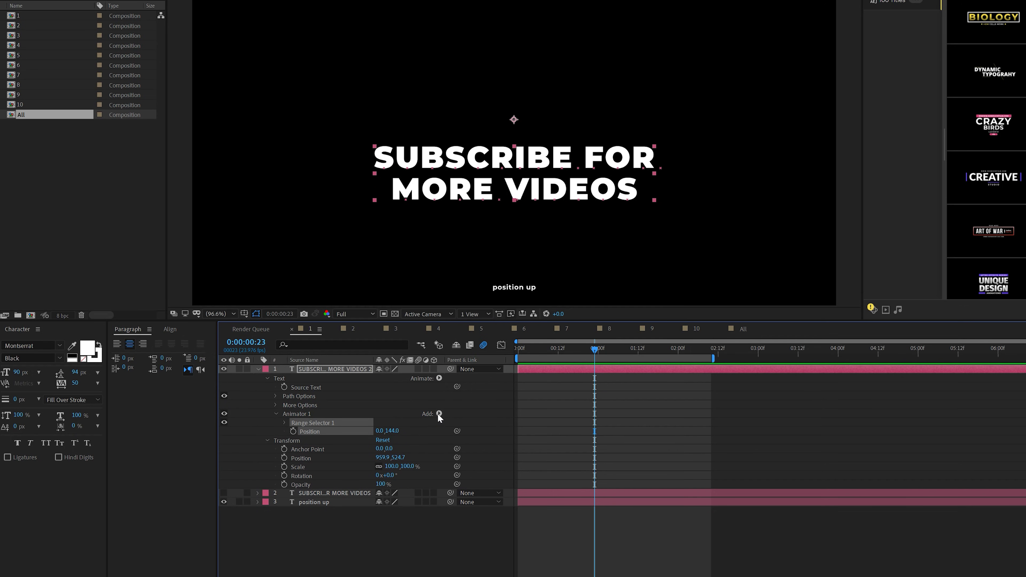
# - Add Opacity to the same animator and set it to 0%
pyautogui.click(439, 413)
pyautogui.moveTo(448, 415)
pyautogui.click(521, 484)
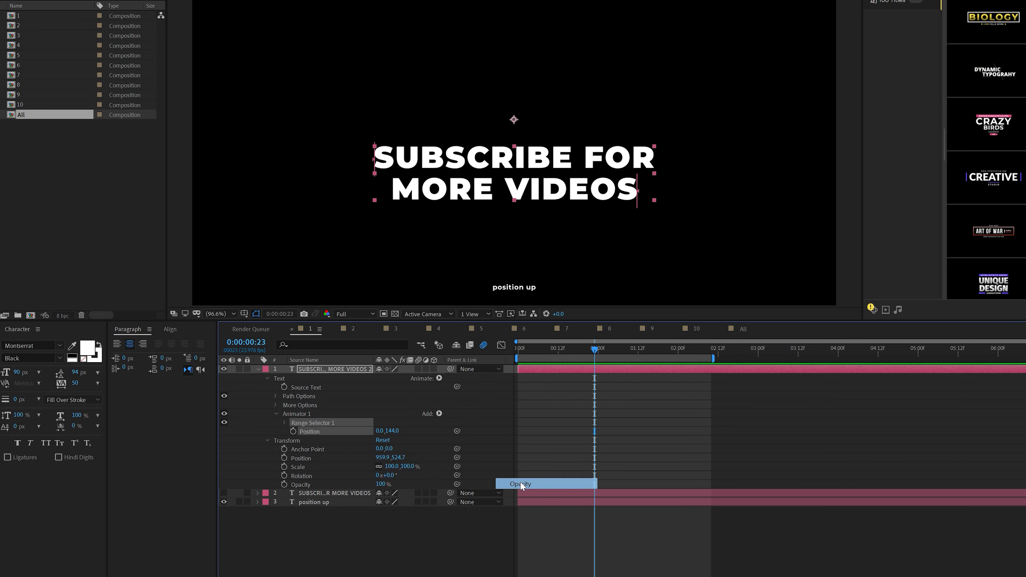
pyautogui.moveTo(378, 441); pyautogui.dragTo(341, 441)
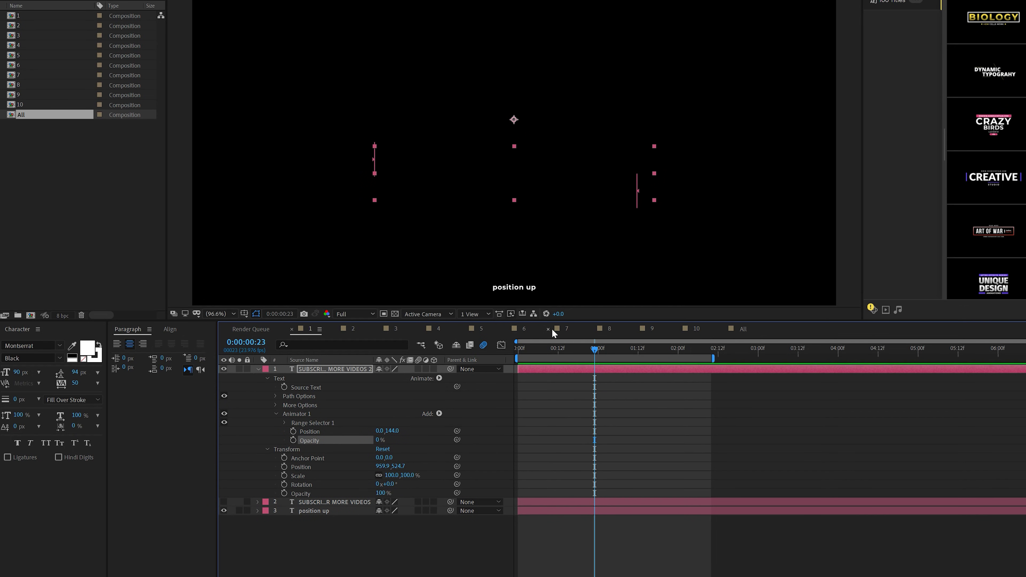
# - Keyframe Range Selector Start from 0% to 100% and preview the reveal
pyautogui.click(285, 423)
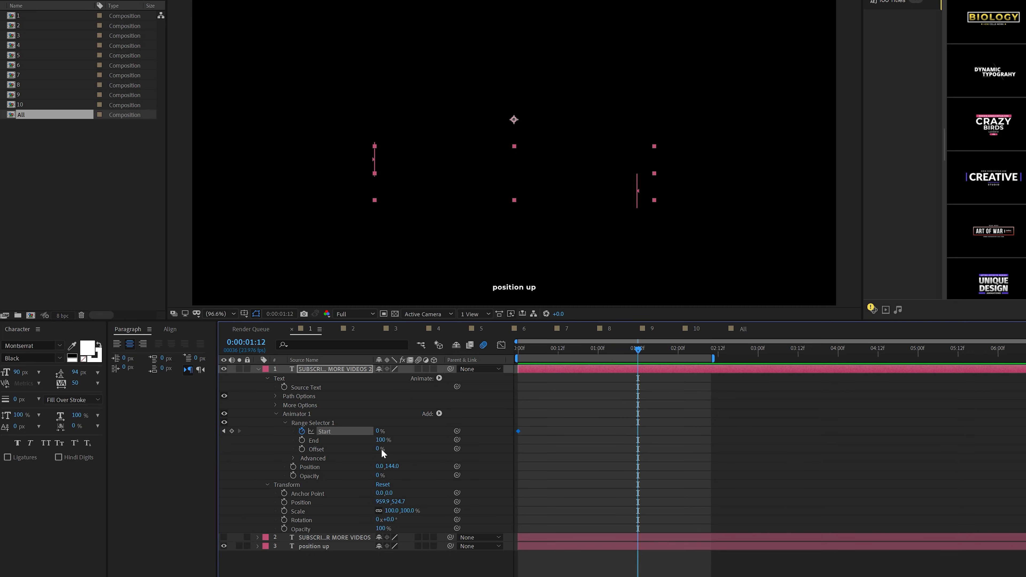
pyautogui.moveTo(379, 431); pyautogui.dragTo(377, 432)
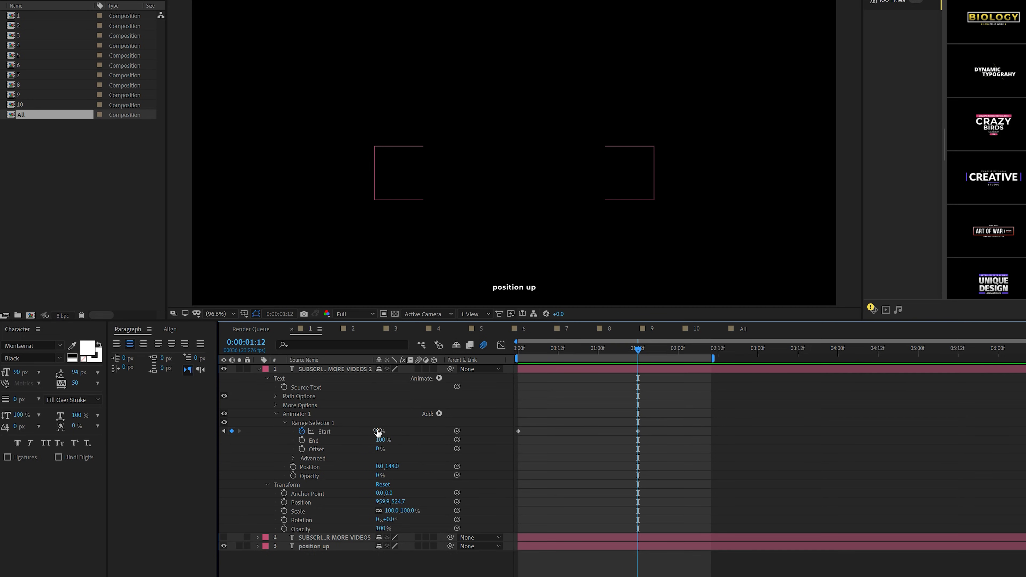
pyautogui.press('Home')
pyautogui.press('space')
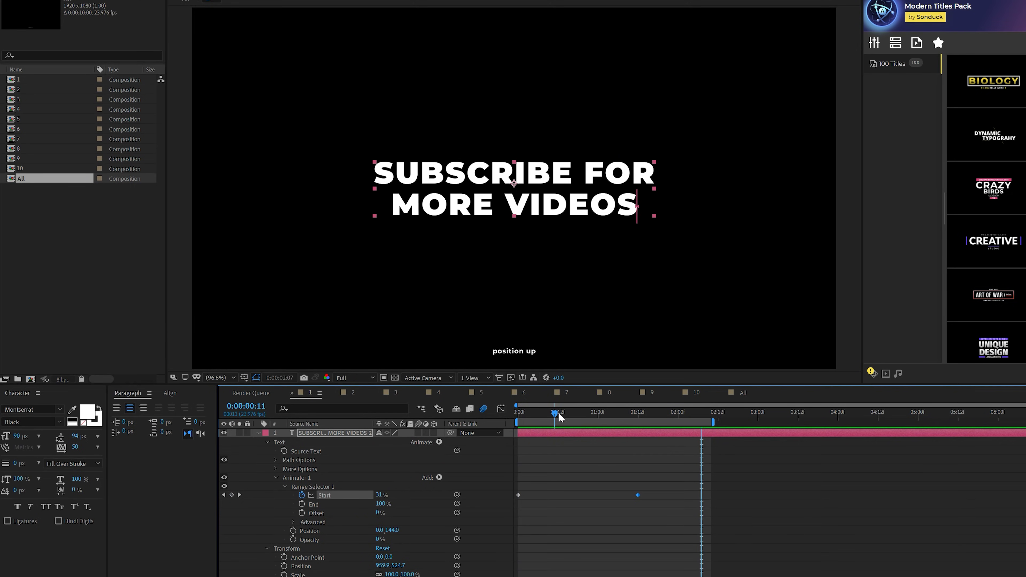
pyautogui.moveTo(559, 413); pyautogui.dragTo(625, 413)
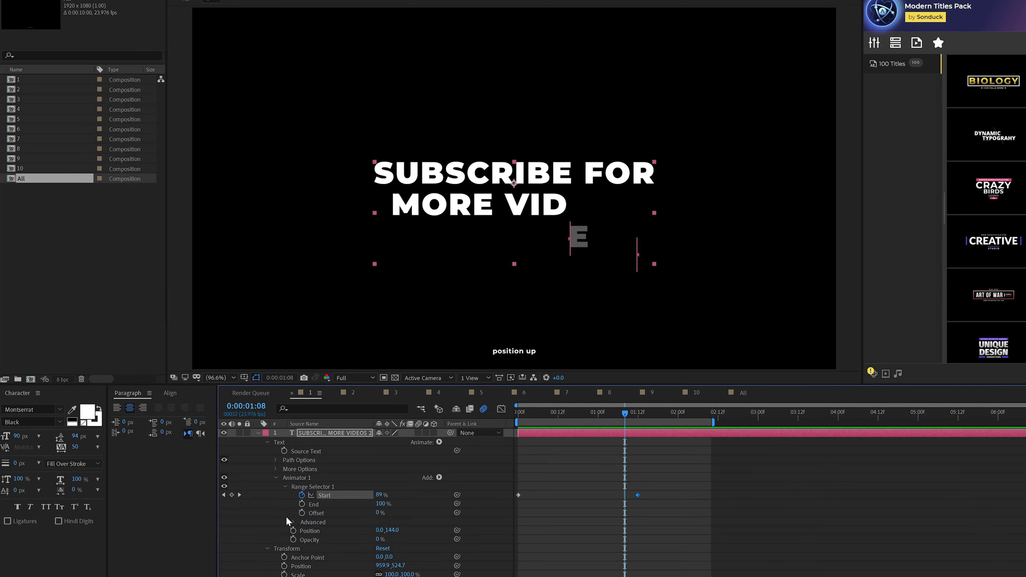
# - Set the range selector's Based On to Words and preview the word-by-word reveal
pyautogui.click(292, 522)
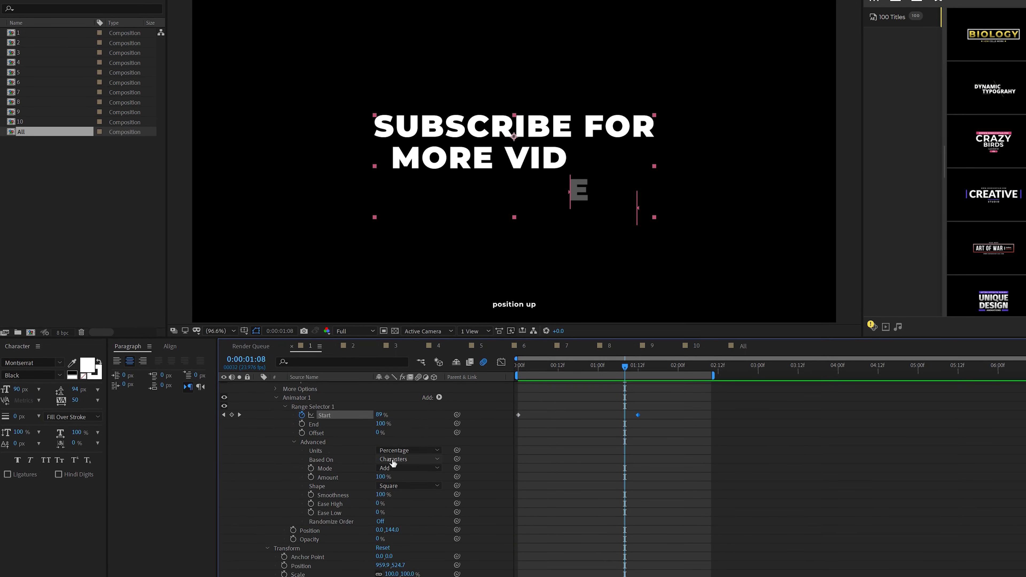
pyautogui.click(386, 459)
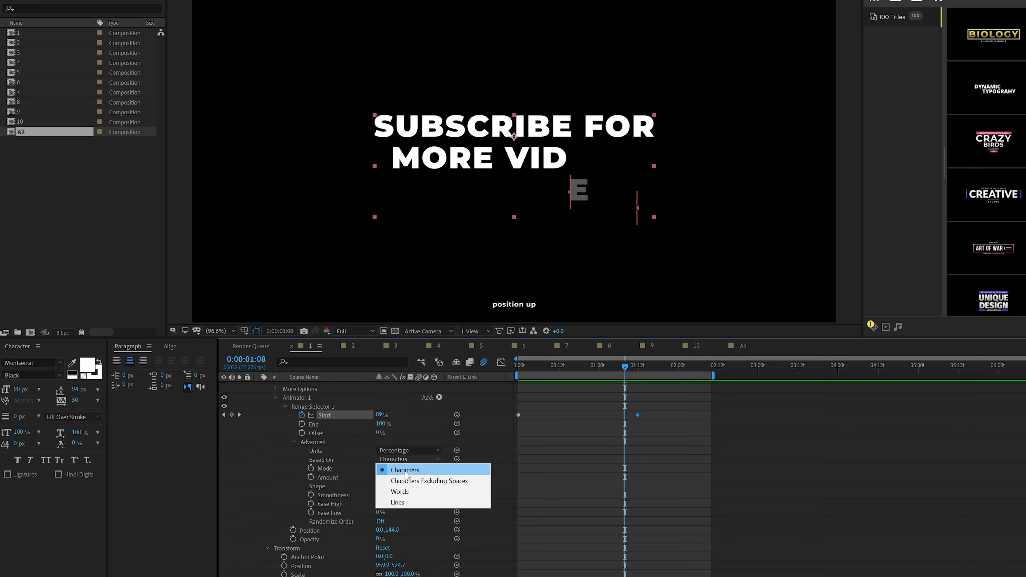
pyautogui.click(397, 492)
pyautogui.press('space')
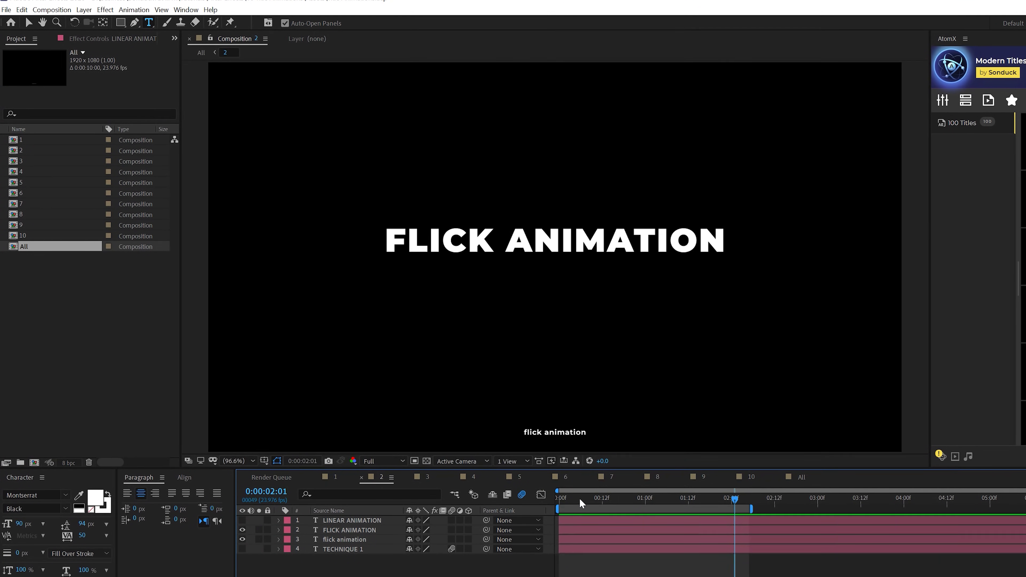
# - Preview the LINEAR ANIMATION layer's Start keyframes, then hide it again
pyautogui.click(493, 443)
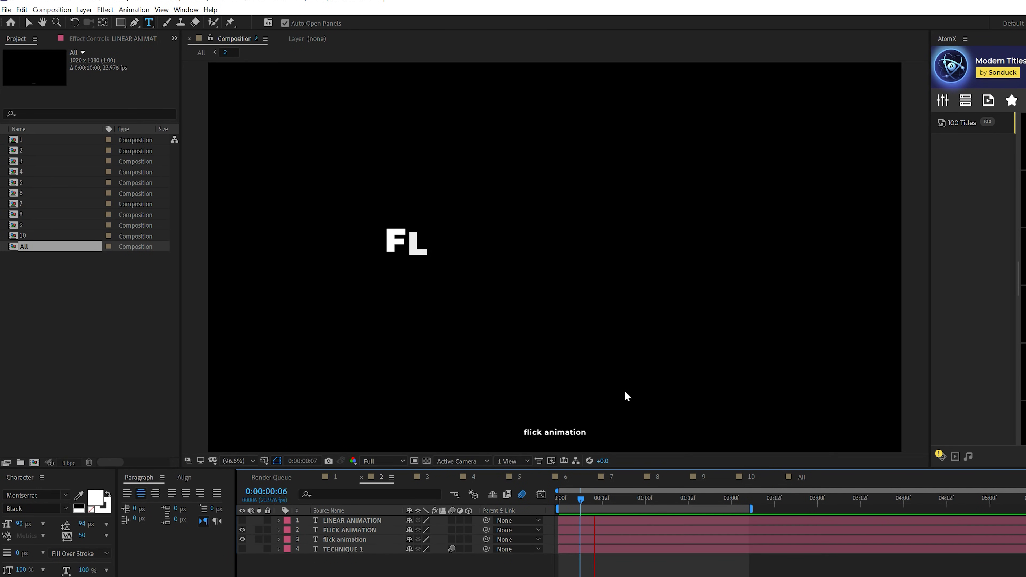
pyautogui.click(243, 520)
pyautogui.click(335, 522)
pyautogui.press('u')
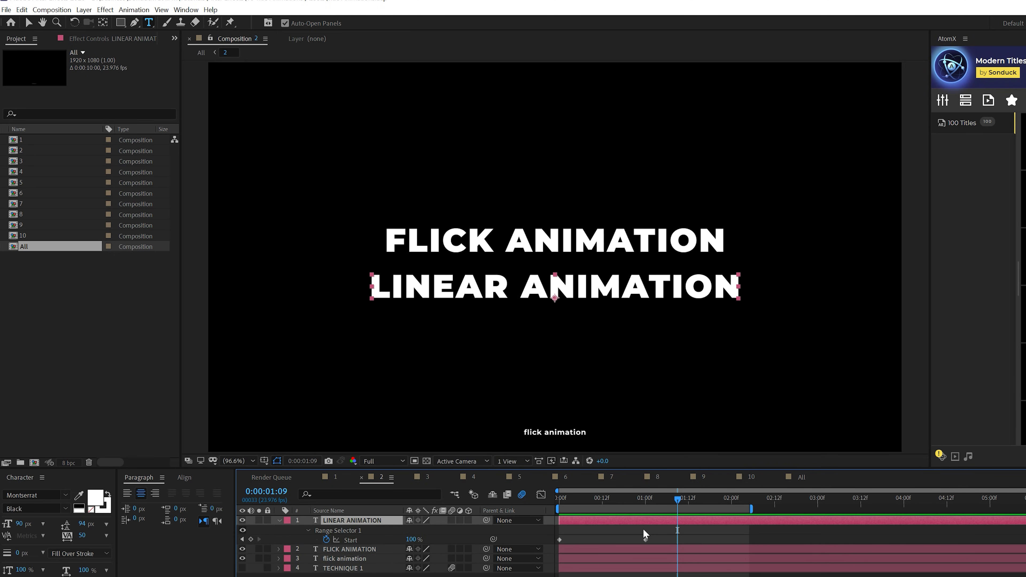
pyautogui.press('space')
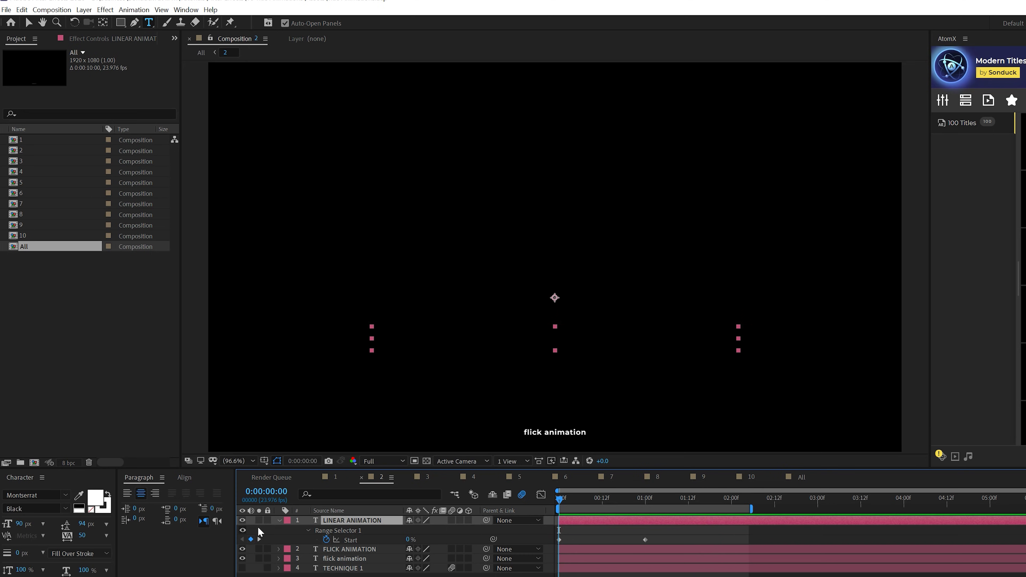
pyautogui.hotkey('ctrl', 'z')
pyautogui.press('u')
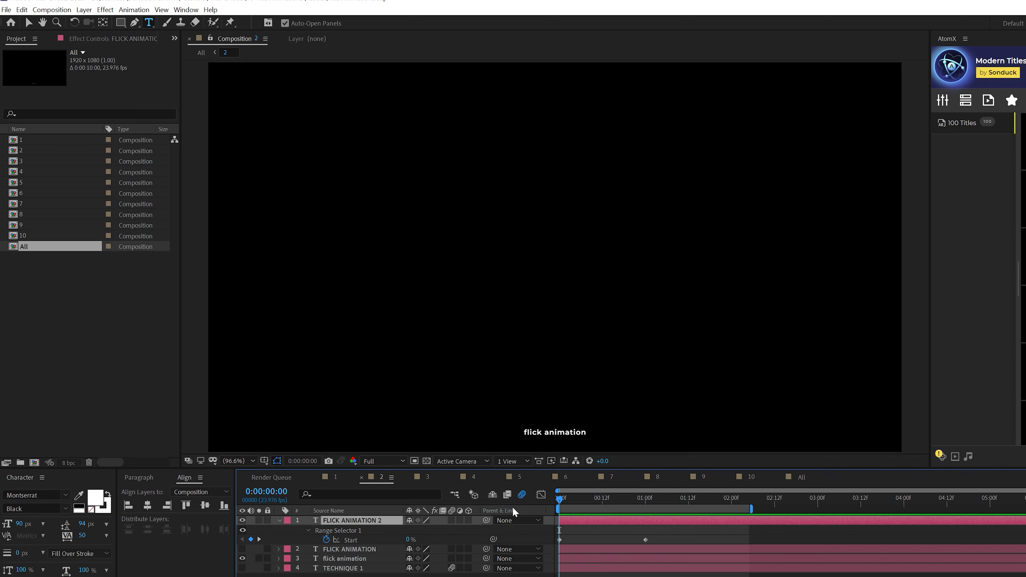
# - Apply Easy Ease (F9) to both FLICK ANIMATION 2 Start keyframes and view their curve
pyautogui.press('space')
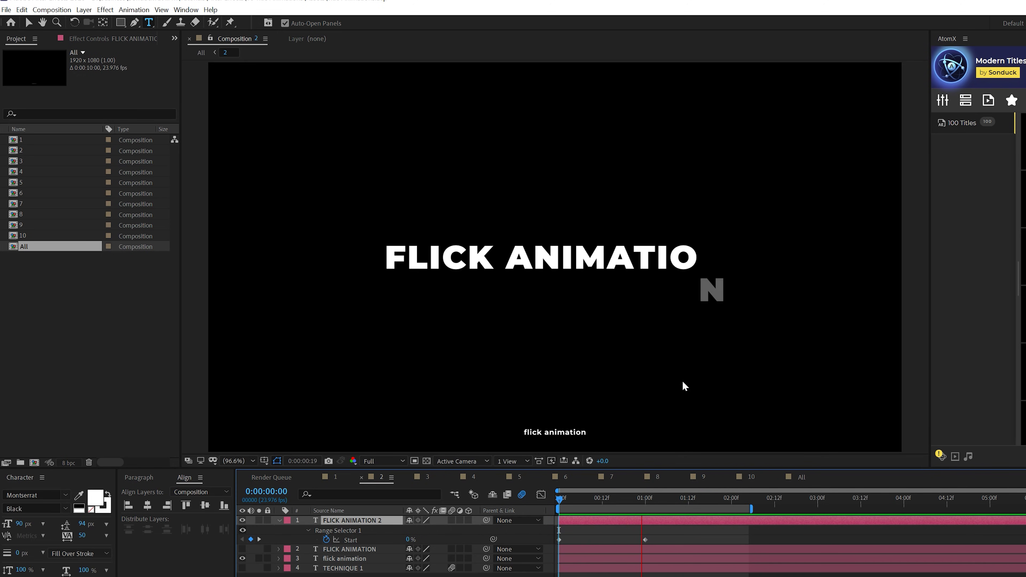
pyautogui.moveTo(661, 534); pyautogui.dragTo(582, 540)
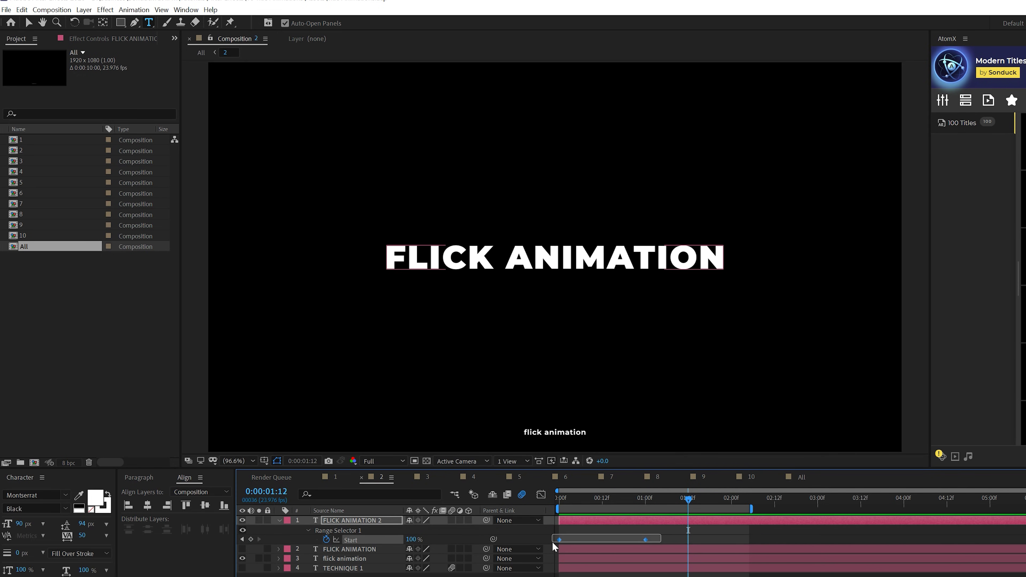
pyautogui.click(638, 525)
pyautogui.moveTo(654, 534); pyautogui.dragTo(544, 548)
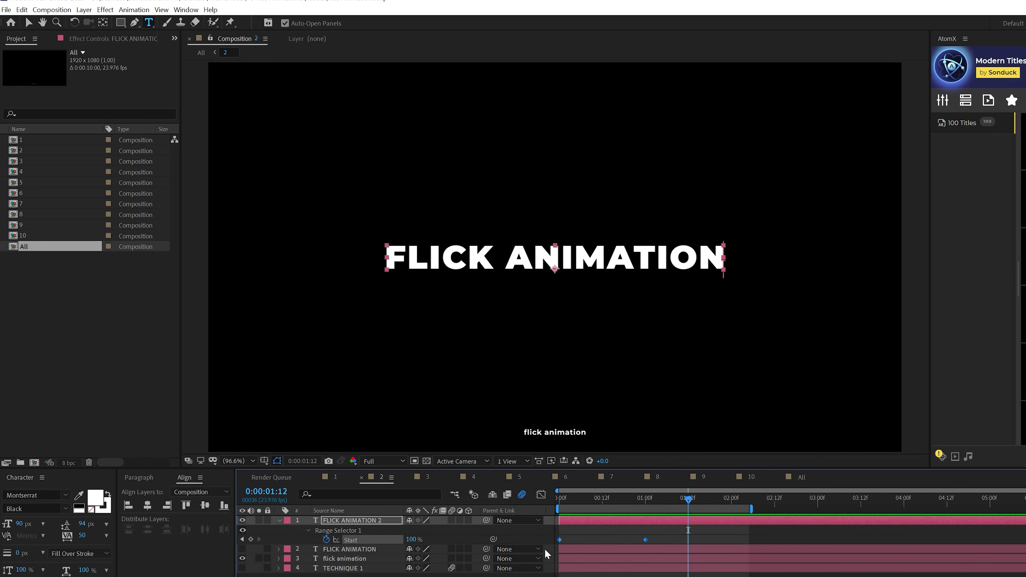
pyautogui.press('F9')
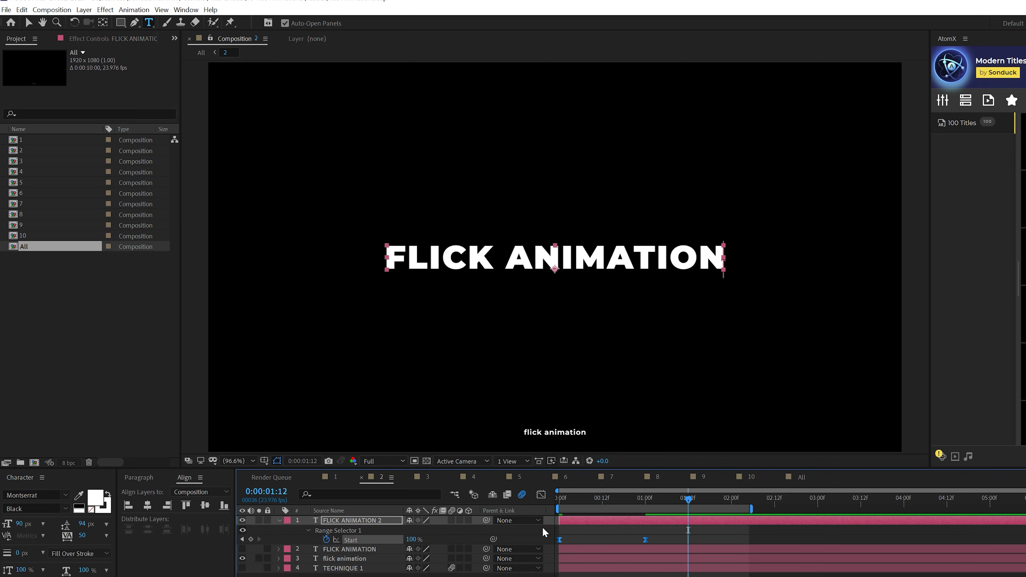
pyautogui.click(542, 495)
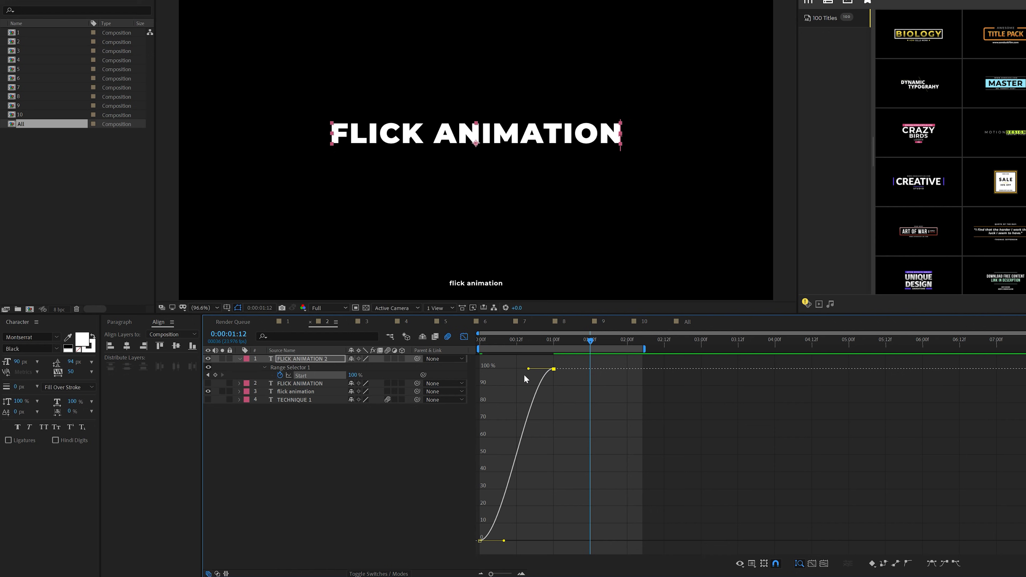
# - Lengthen both ease handles and shape the speed graph into a sharp spike
pyautogui.moveTo(528, 370); pyautogui.dragTo(505, 369)
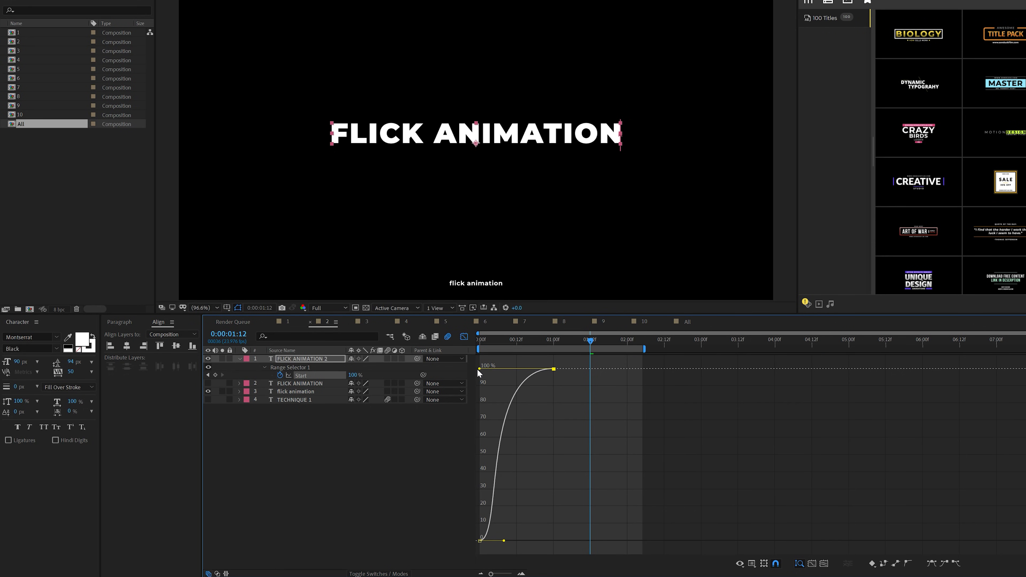
pyautogui.moveTo(503, 542); pyautogui.dragTo(633, 530)
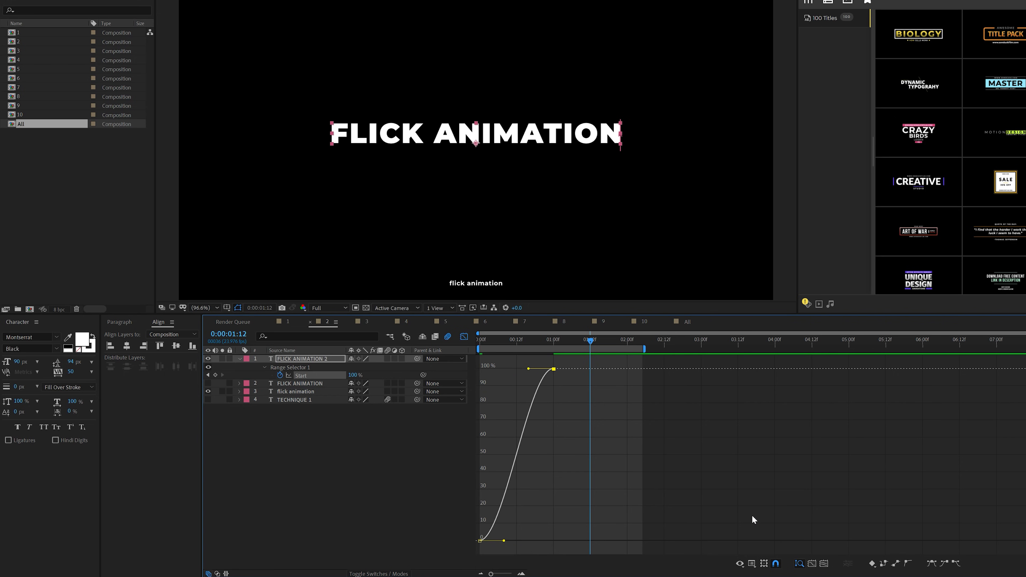
pyautogui.click(751, 564)
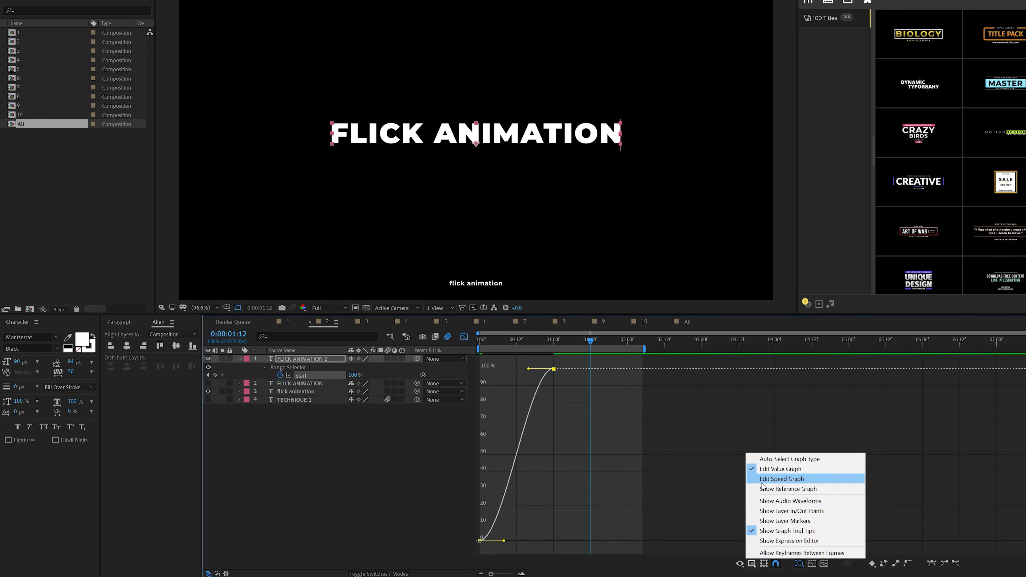
pyautogui.click(752, 481)
pyautogui.moveTo(541, 542); pyautogui.dragTo(516, 540)
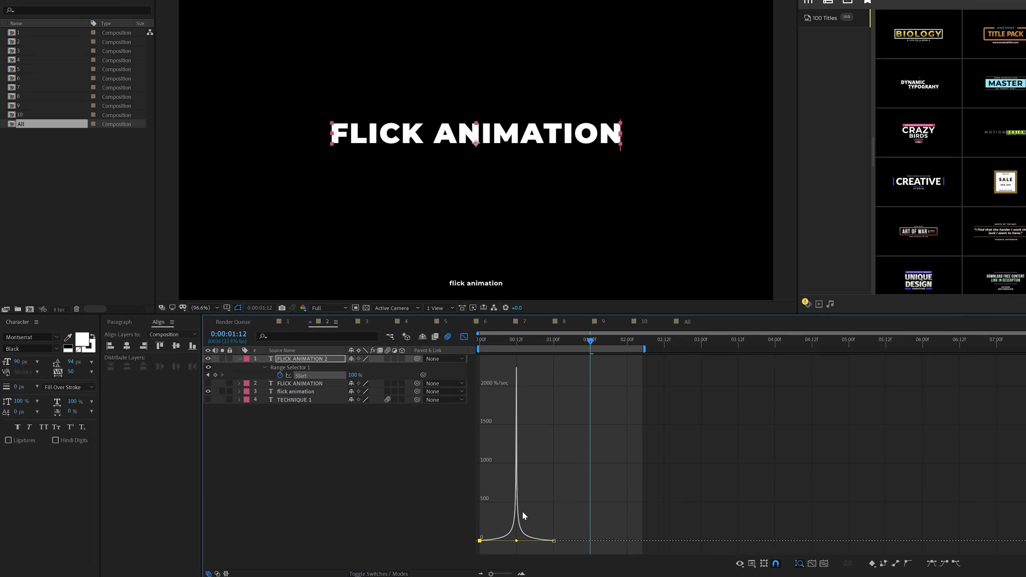
# - Move the end Start keyframe earlier to quicken the flick and preview it
pyautogui.click(464, 337)
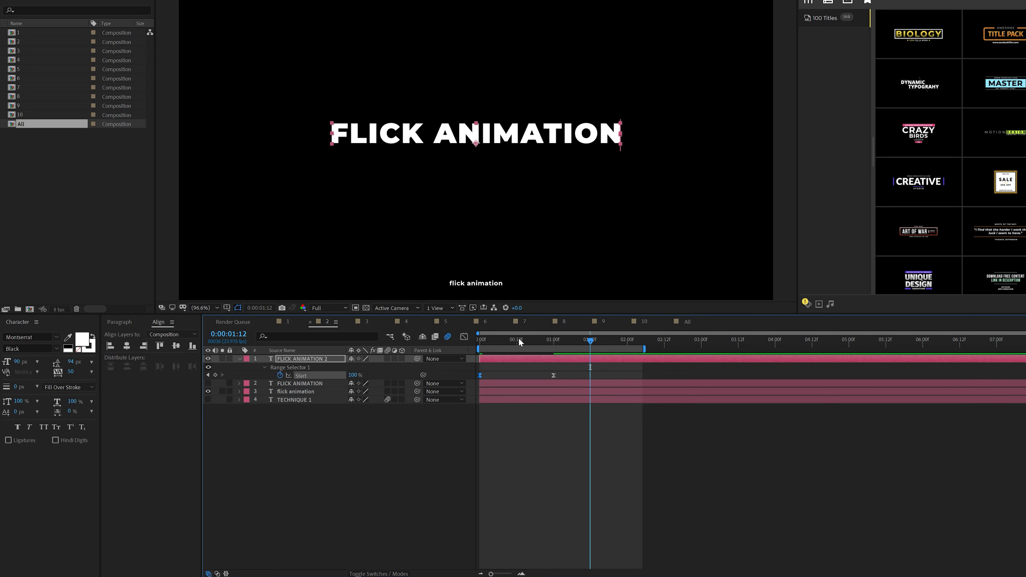
pyautogui.press('Home')
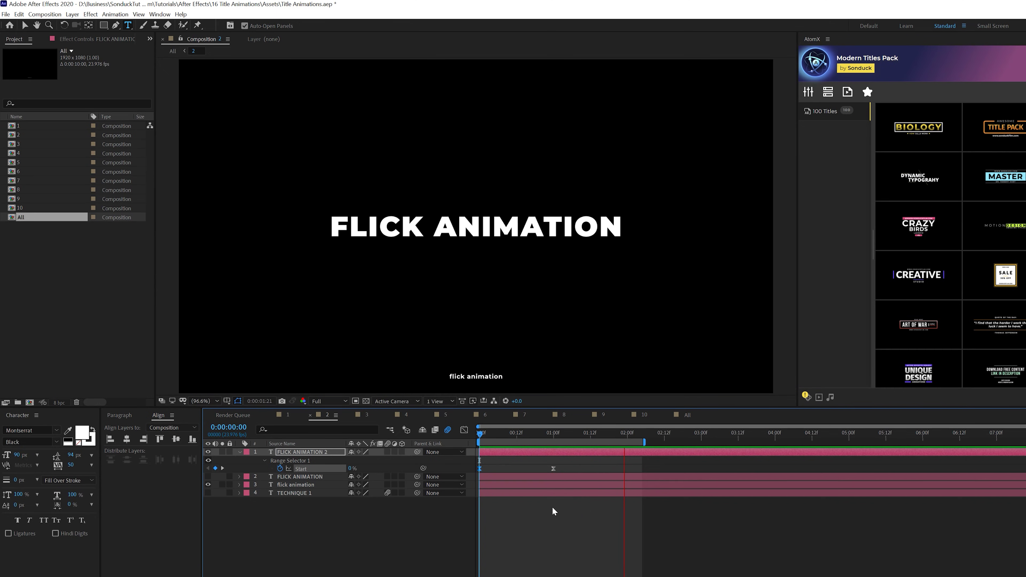
pyautogui.moveTo(554, 469); pyautogui.dragTo(522, 468)
pyautogui.press('space')
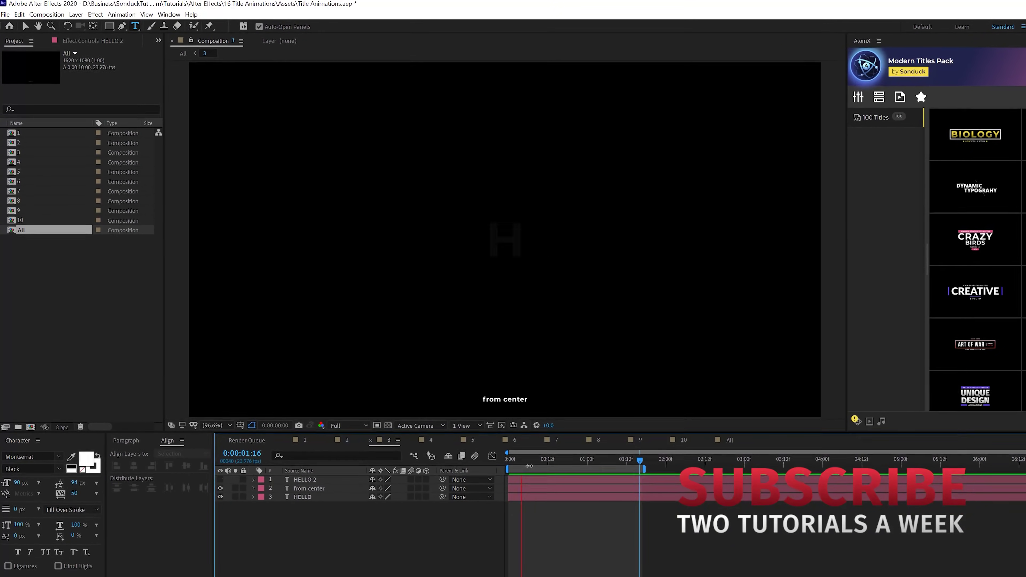
# - Add a Tracking animator at -105 with Opacity 0% to the HELLO 2 title
pyautogui.click(439, 498)
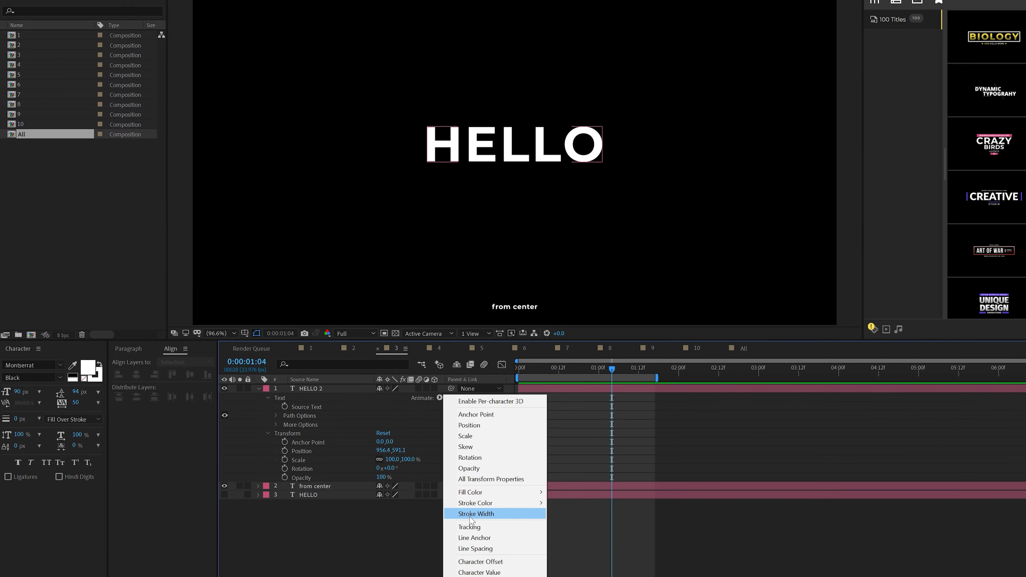
pyautogui.click(469, 527)
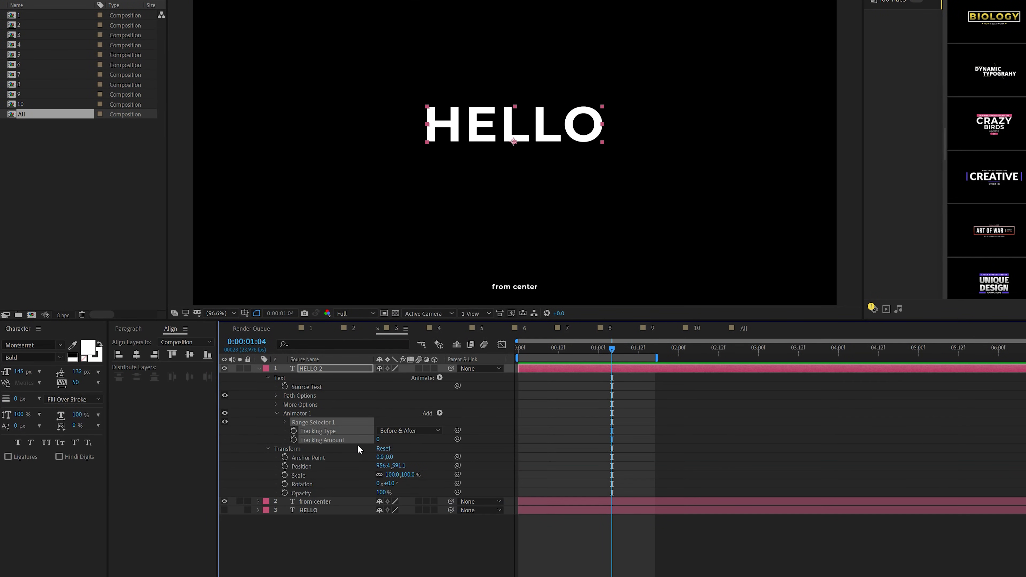
pyautogui.moveTo(379, 442); pyautogui.dragTo(327, 434)
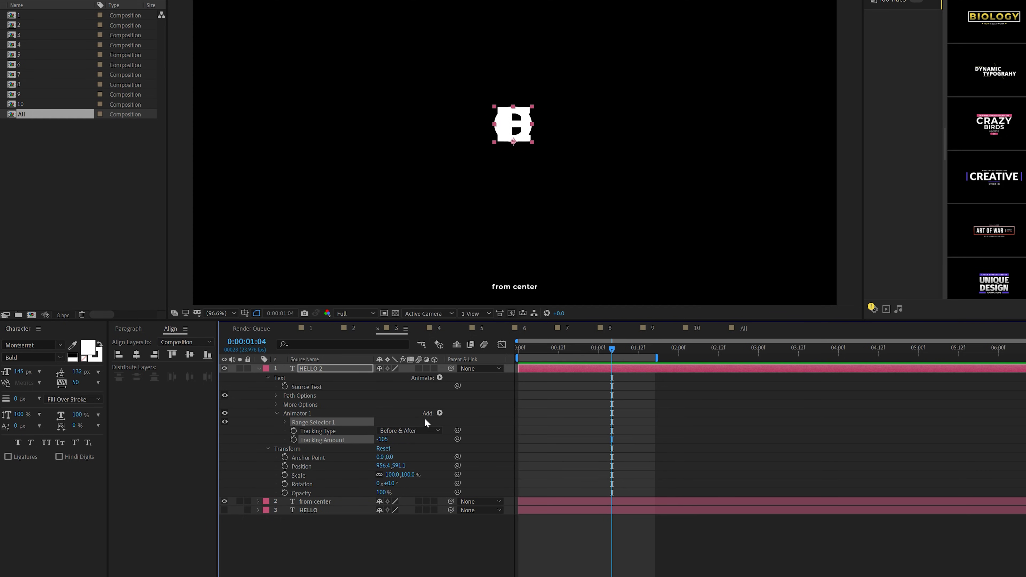
pyautogui.click(439, 413)
pyautogui.moveTo(462, 417)
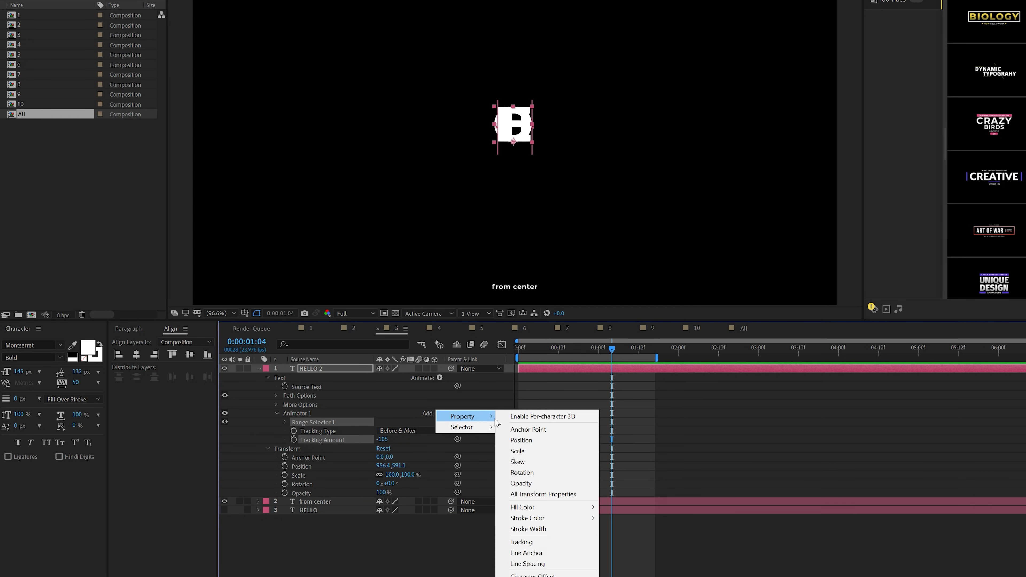
pyautogui.click(533, 483)
pyautogui.moveTo(357, 430); pyautogui.dragTo(323, 430)
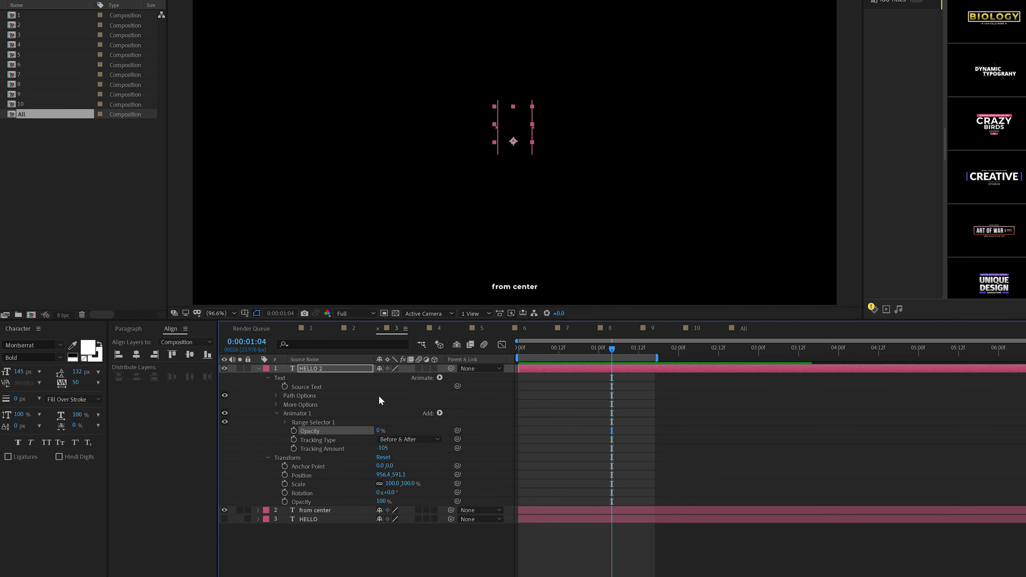
# - Keyframe Range Selector Start from 0% to 100% and preview the HELLO reveal
pyautogui.click(285, 422)
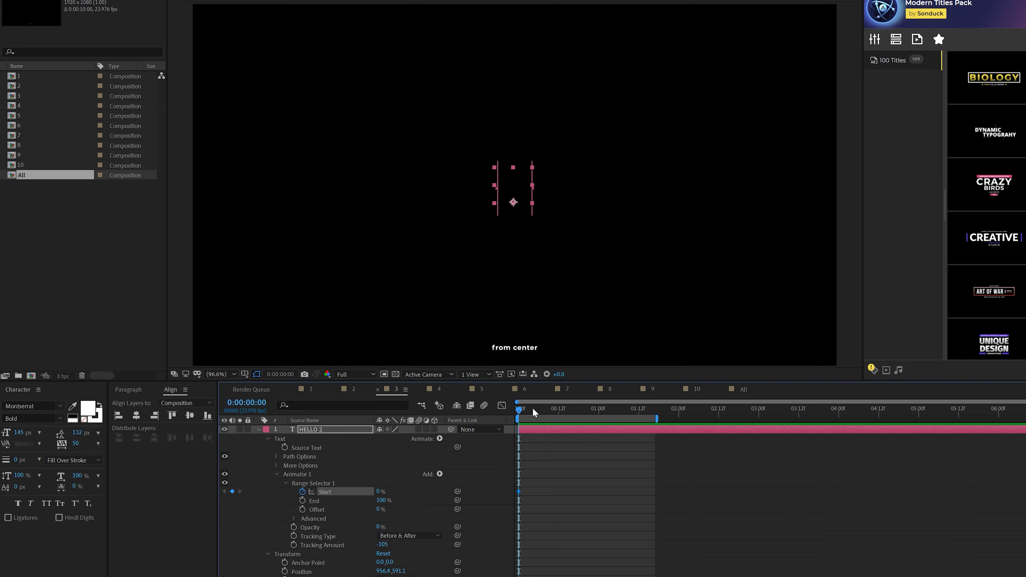
pyautogui.moveTo(379, 494); pyautogui.dragTo(703, 491)
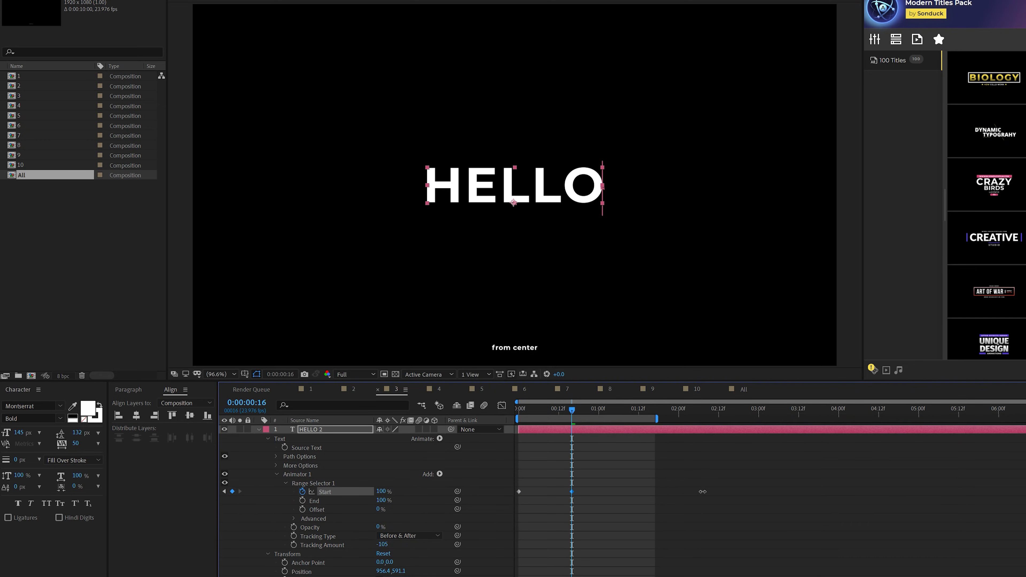
pyautogui.moveTo(636, 485); pyautogui.dragTo(488, 506)
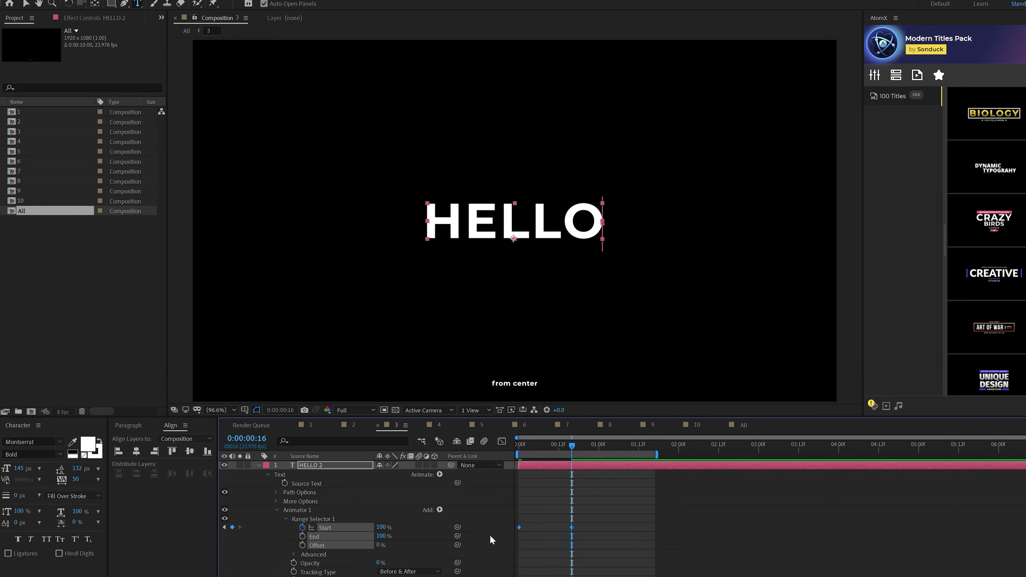
pyautogui.press('Home')
pyautogui.press('space')
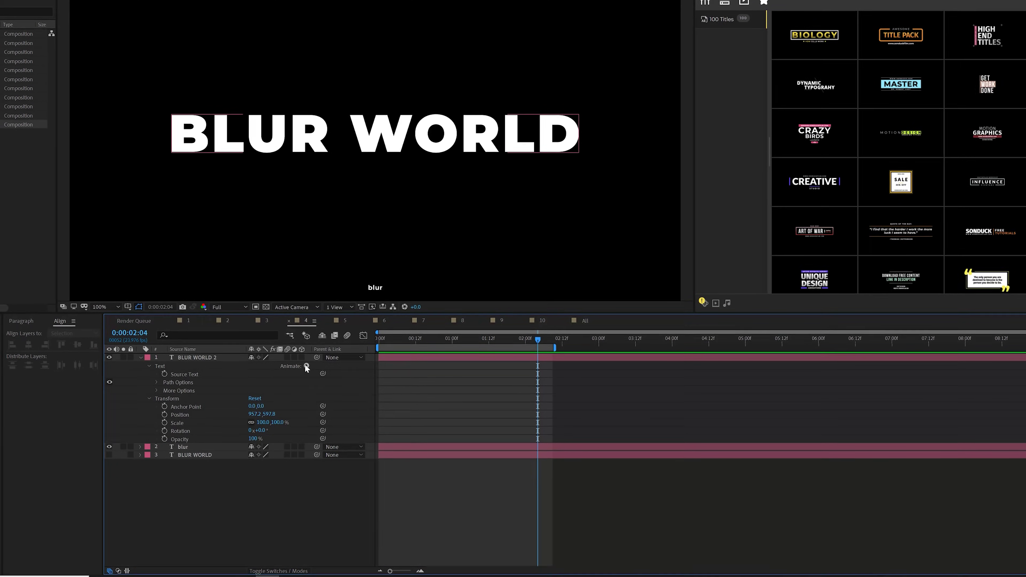
# - Add a Blur animator of 191 with Opacity 0% to BLUR WORLD 2
pyautogui.click(304, 364)
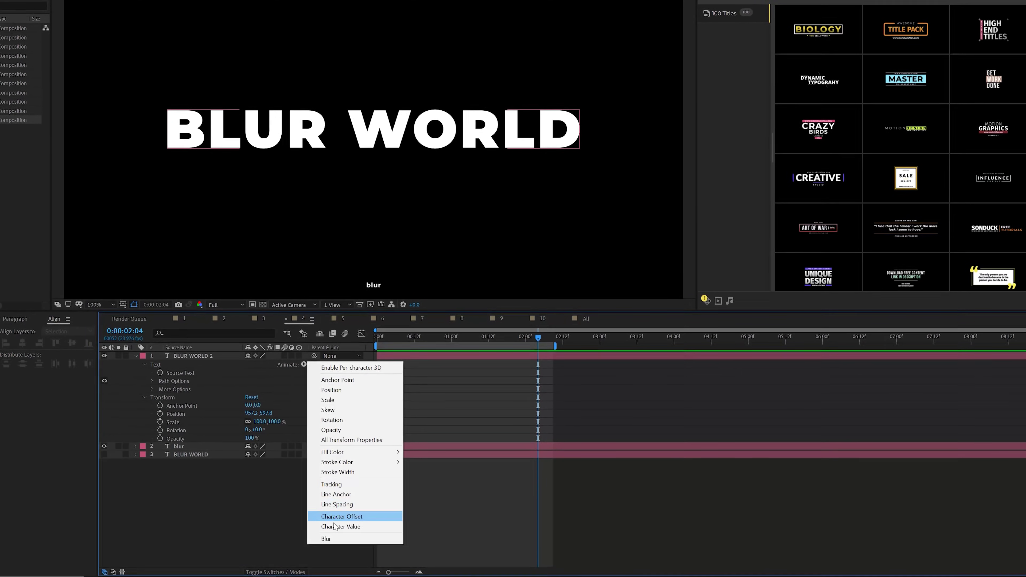
pyautogui.click(326, 539)
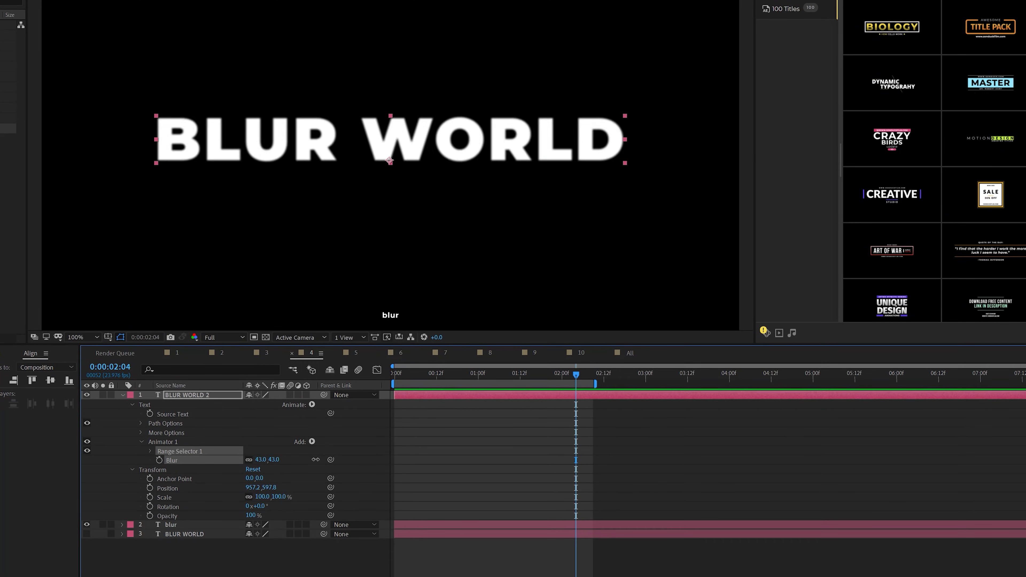
pyautogui.moveTo(315, 460); pyautogui.dragTo(366, 465)
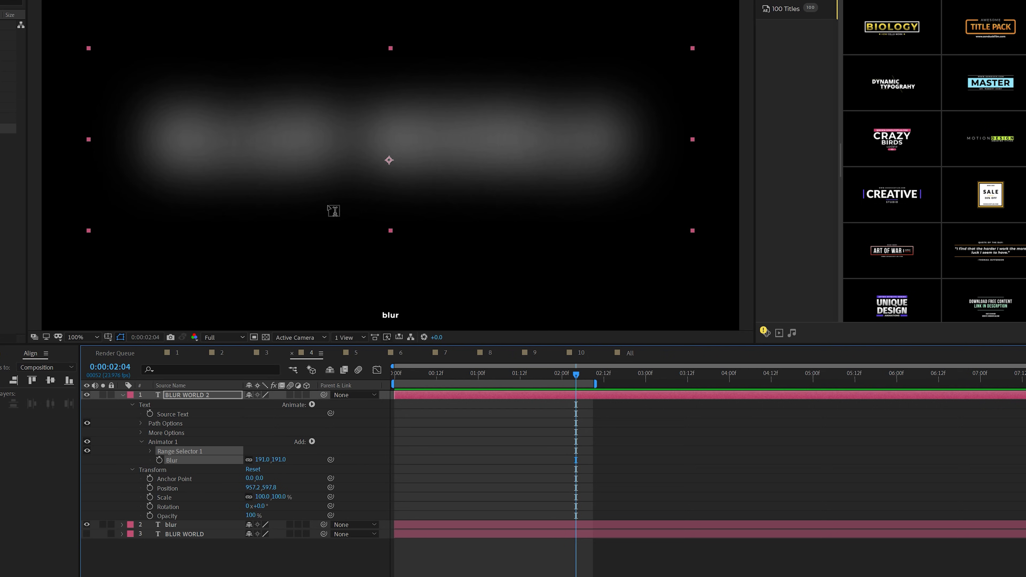
pyautogui.press('Home')
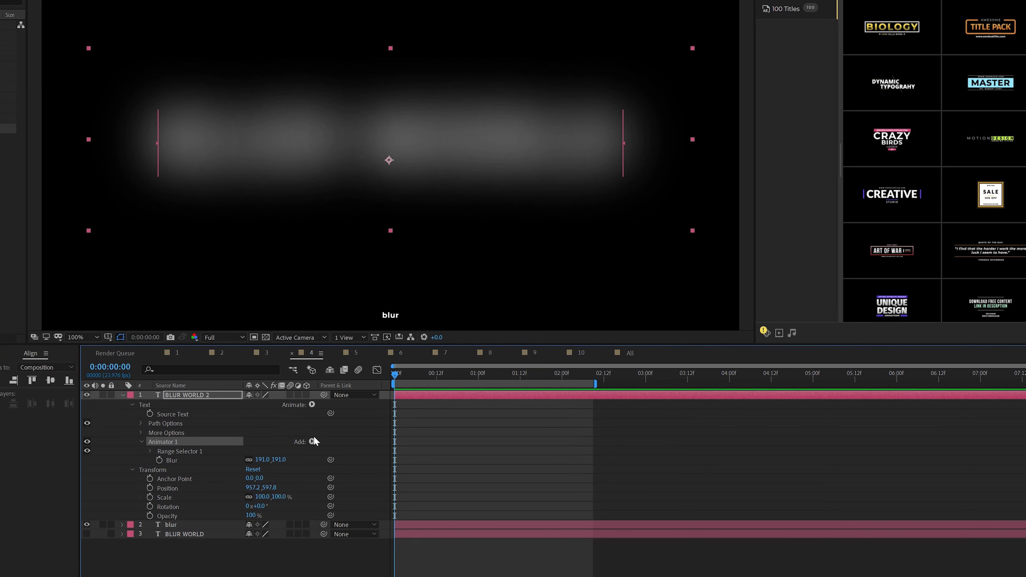
pyautogui.click(312, 442)
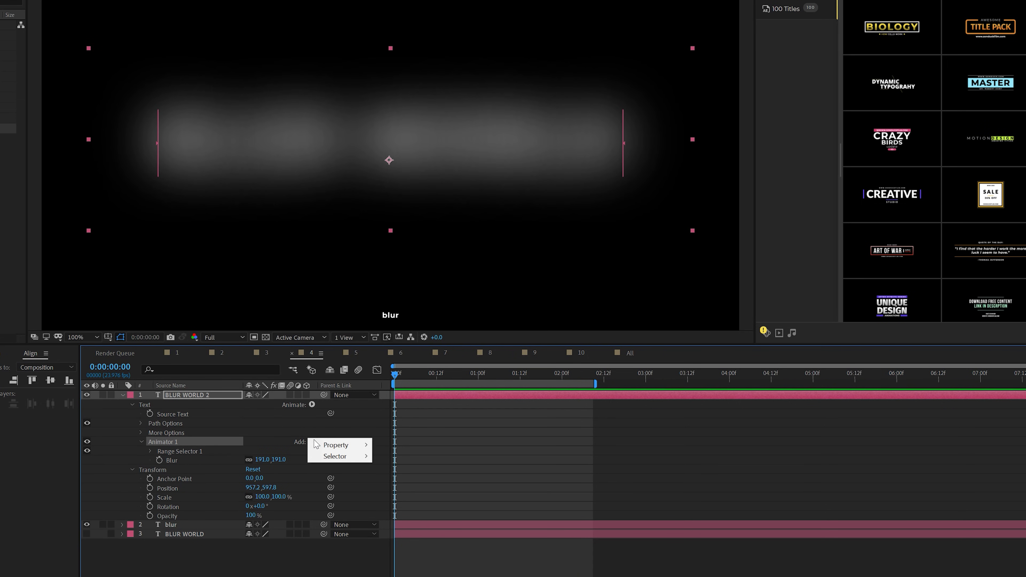
pyautogui.moveTo(340, 446)
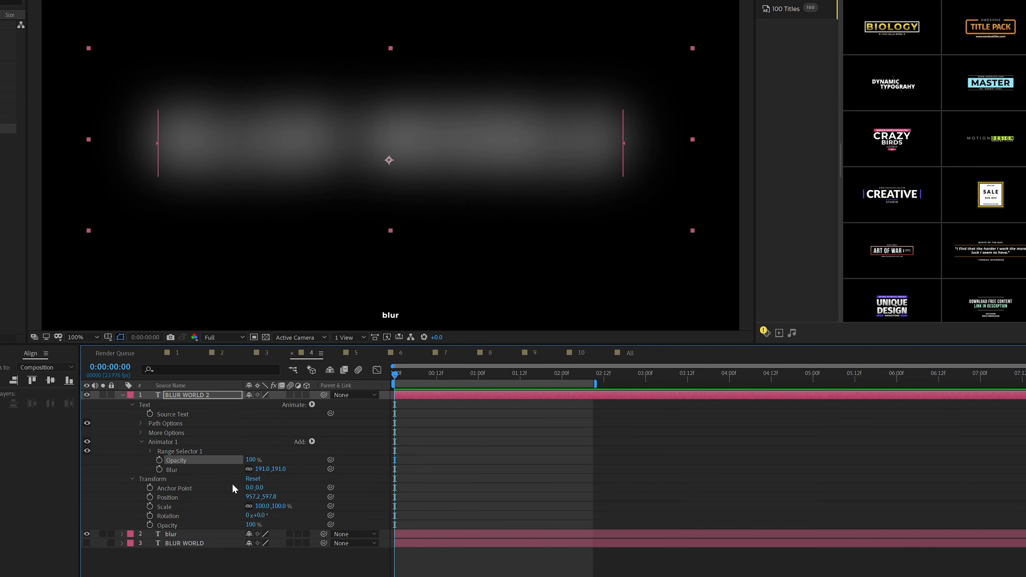
pyautogui.moveTo(251, 460); pyautogui.dragTo(153, 459)
# - Base the range selector on Words instead of Characters
pyautogui.click(151, 452)
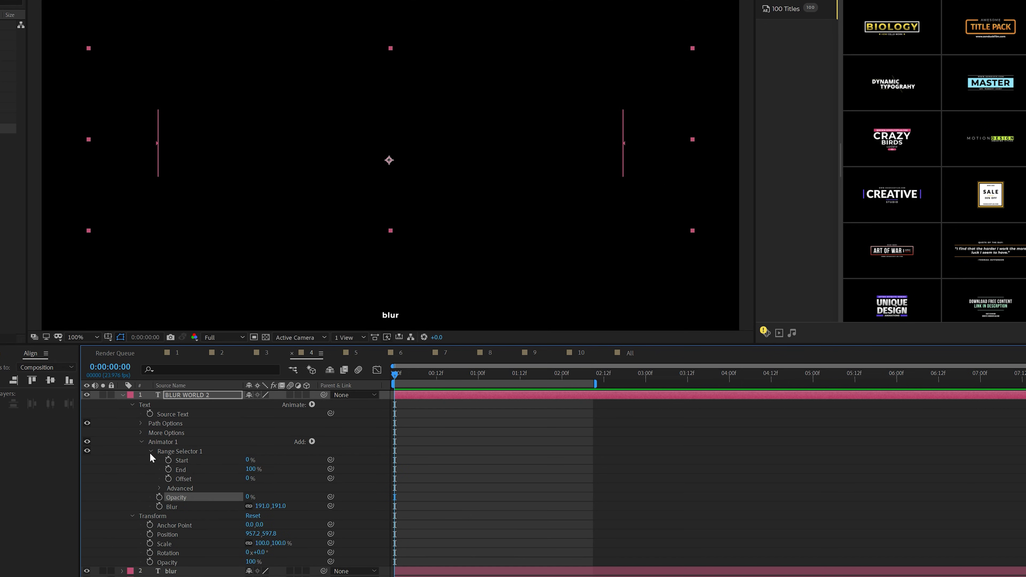
pyautogui.click(160, 488)
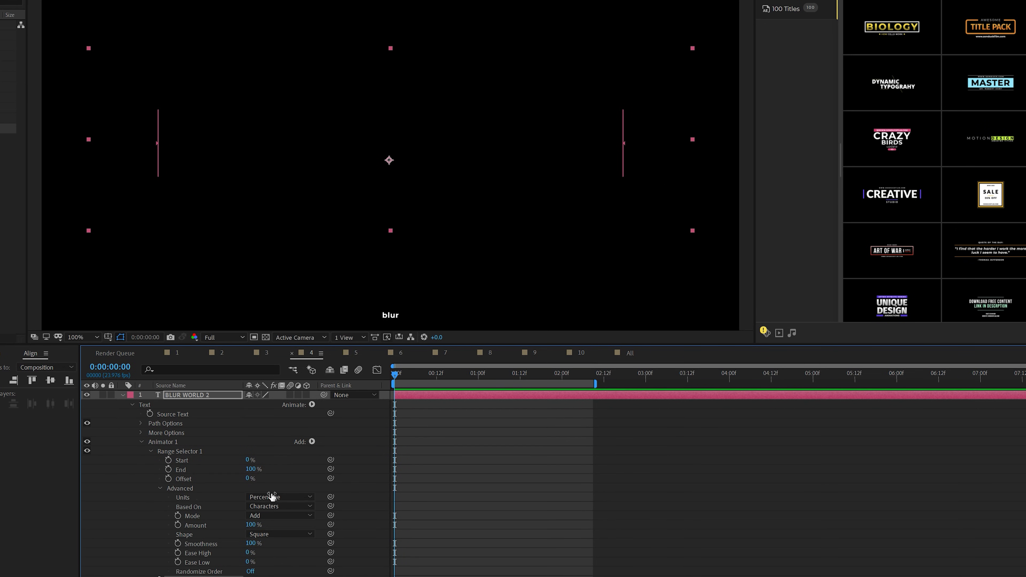
pyautogui.click(263, 506)
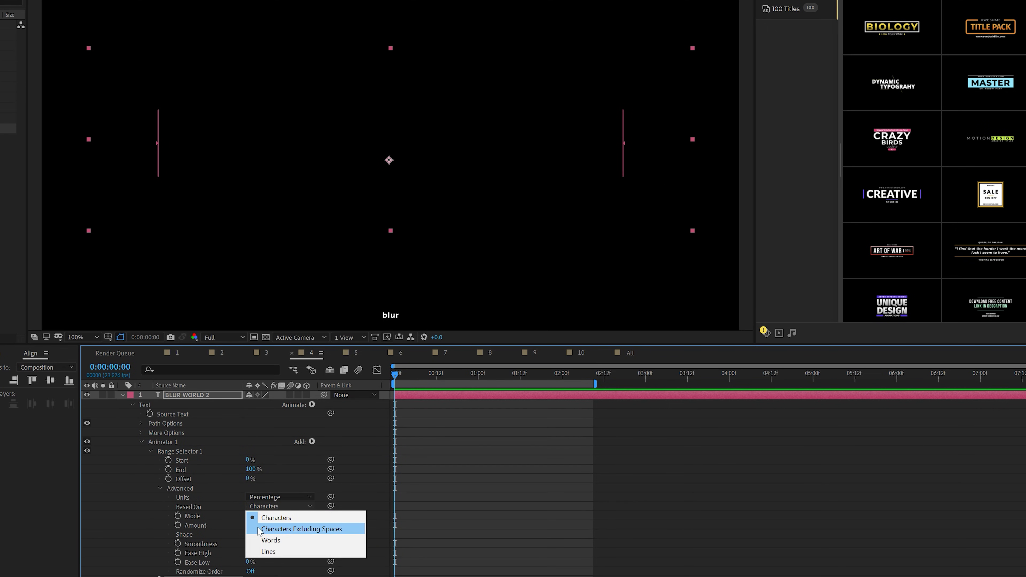
pyautogui.click(267, 541)
# - Keyframe Start from 0% at zero to 100% at 0:00:02:11 and preview
pyautogui.click(169, 460)
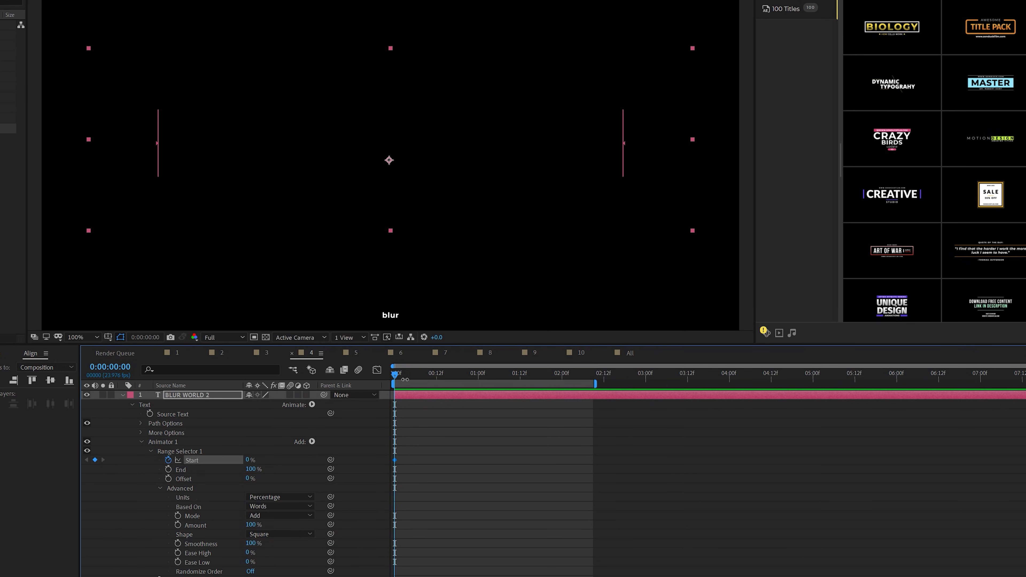
pyautogui.moveTo(570, 381); pyautogui.dragTo(600, 378)
pyautogui.moveTo(249, 463); pyautogui.dragTo(357, 457)
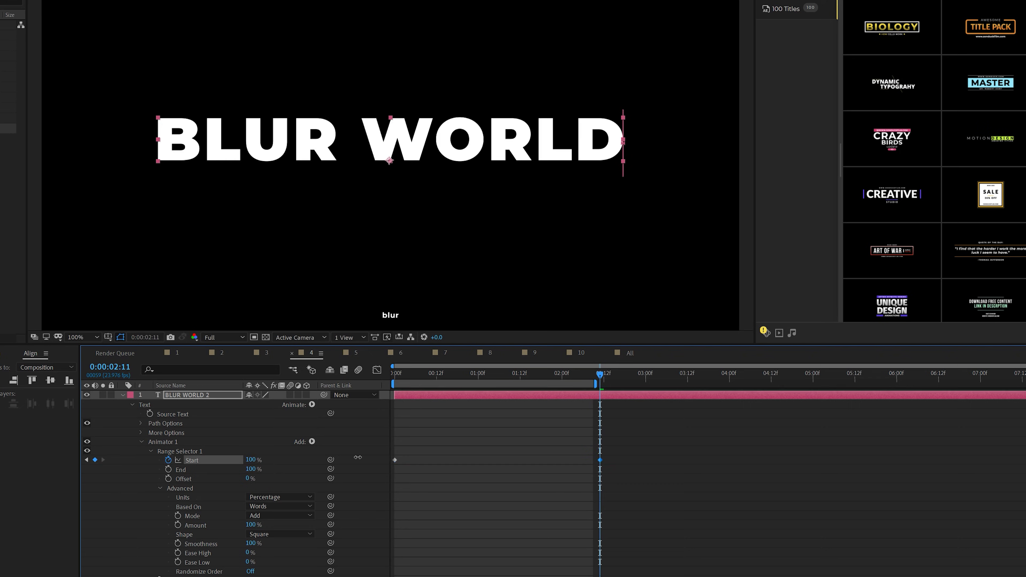
pyautogui.press('space')
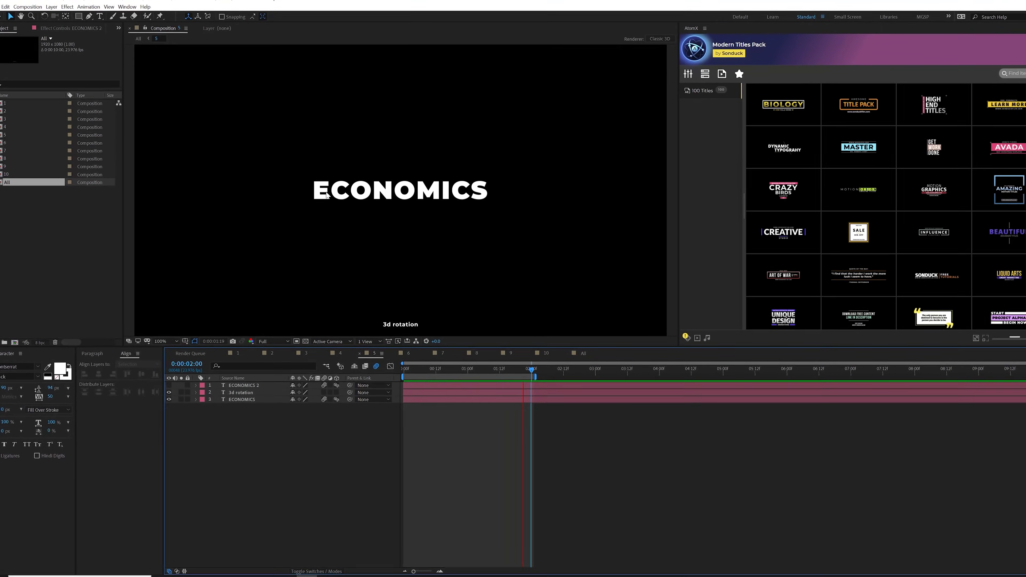
# - Preview the existing ECONOMICS animation, then hide ECONOMICS and show ECONOMICS 2
pyautogui.moveTo(505, 370); pyautogui.dragTo(420, 372)
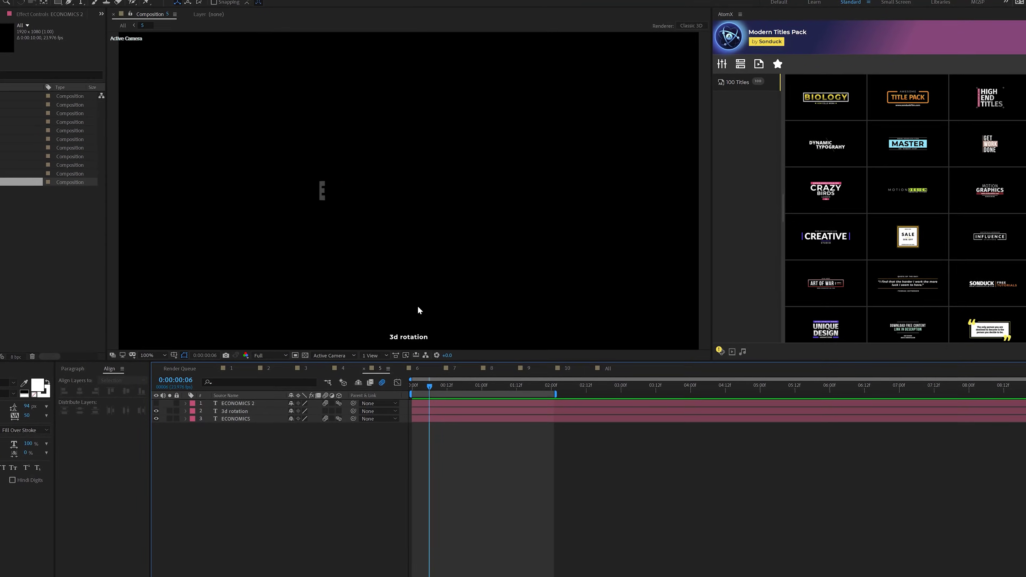
pyautogui.moveTo(430, 389); pyautogui.dragTo(415, 388)
pyautogui.press('space')
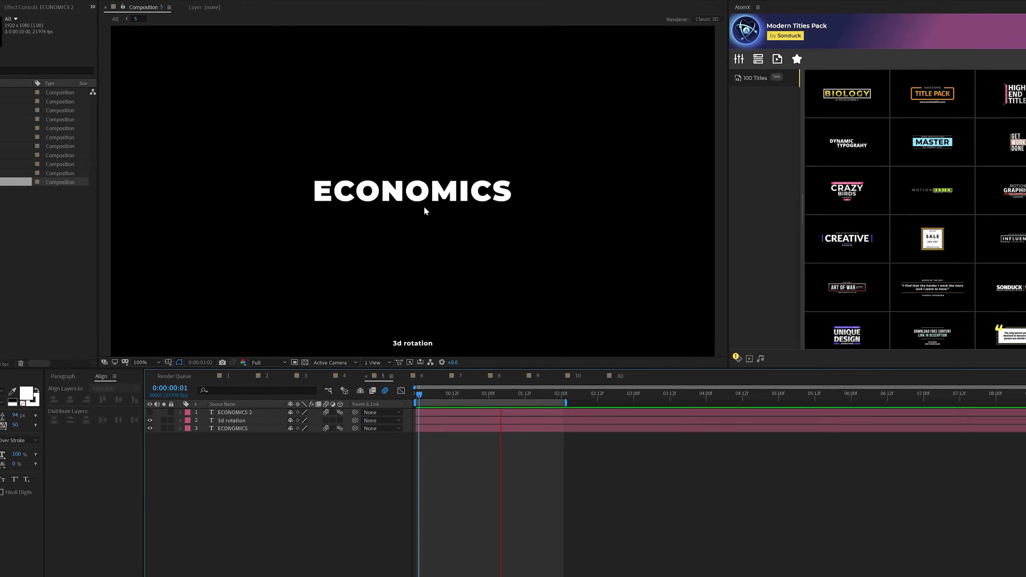
pyautogui.click(150, 430)
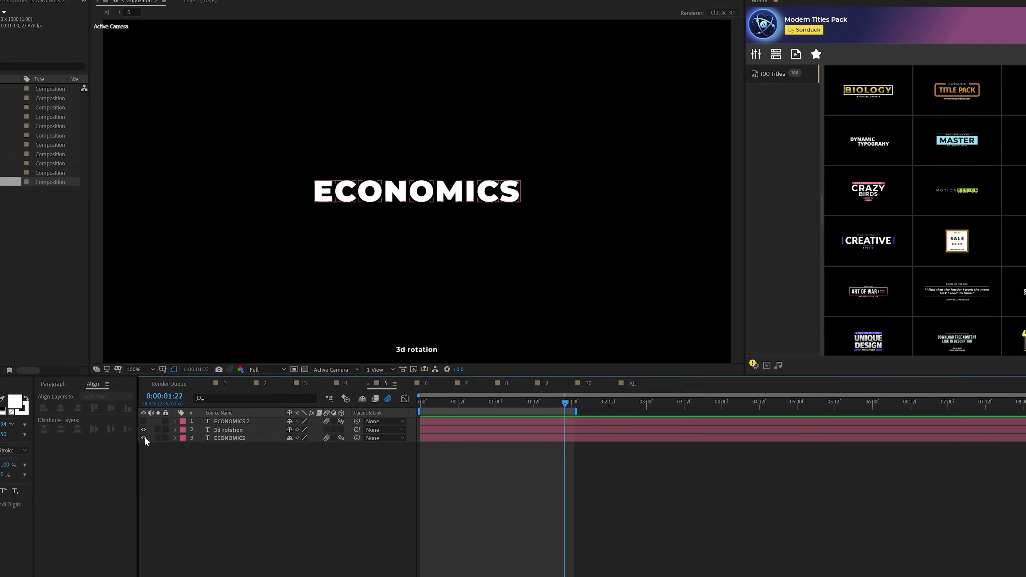
pyautogui.click(142, 440)
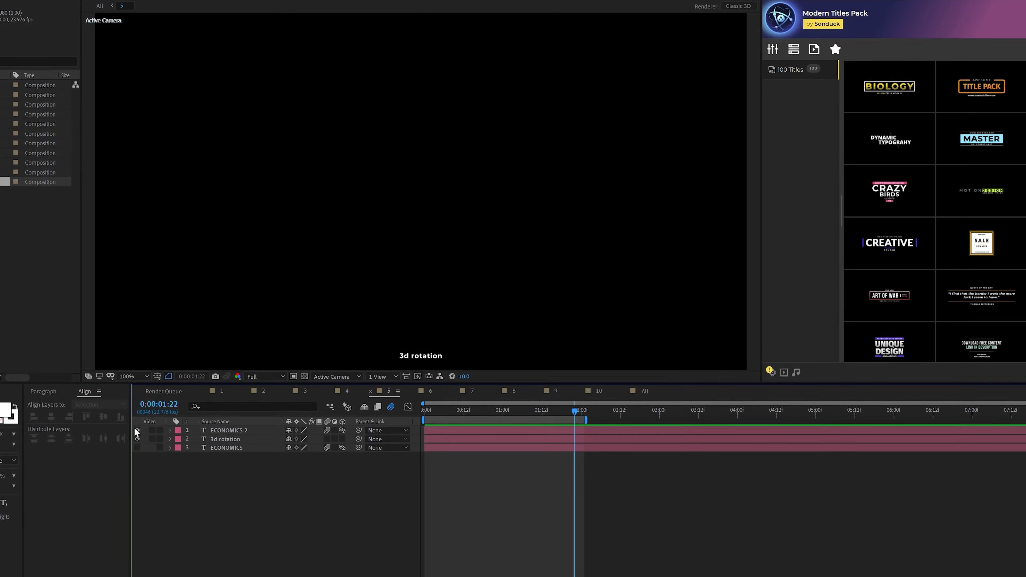
pyautogui.click(142, 424)
# - Enable Per-character 3D on ECONOMICS 2 and add a Rotation animator with Y at 90°
pyautogui.click(167, 432)
pyautogui.click(347, 443)
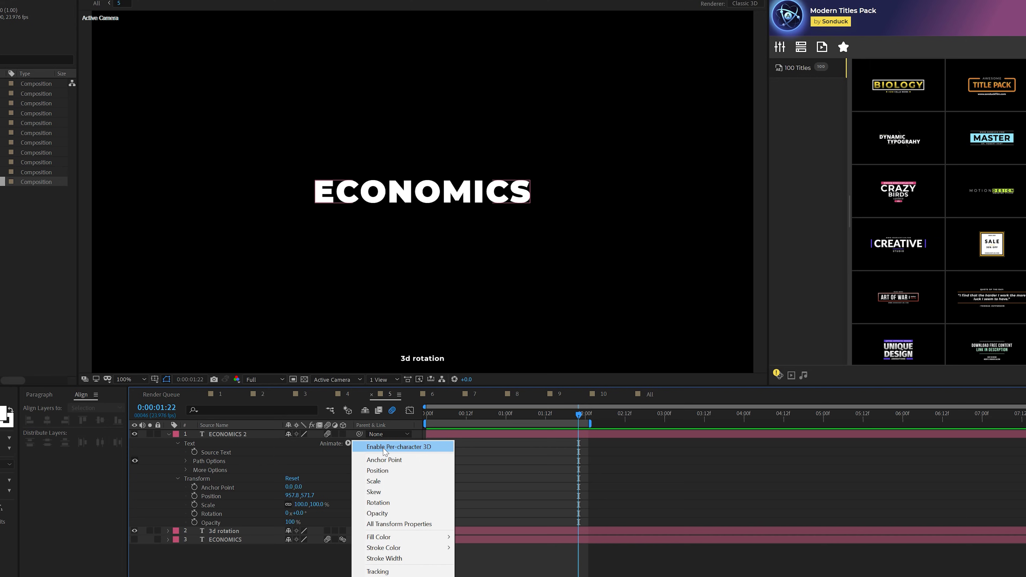
pyautogui.click(383, 446)
pyautogui.click(348, 443)
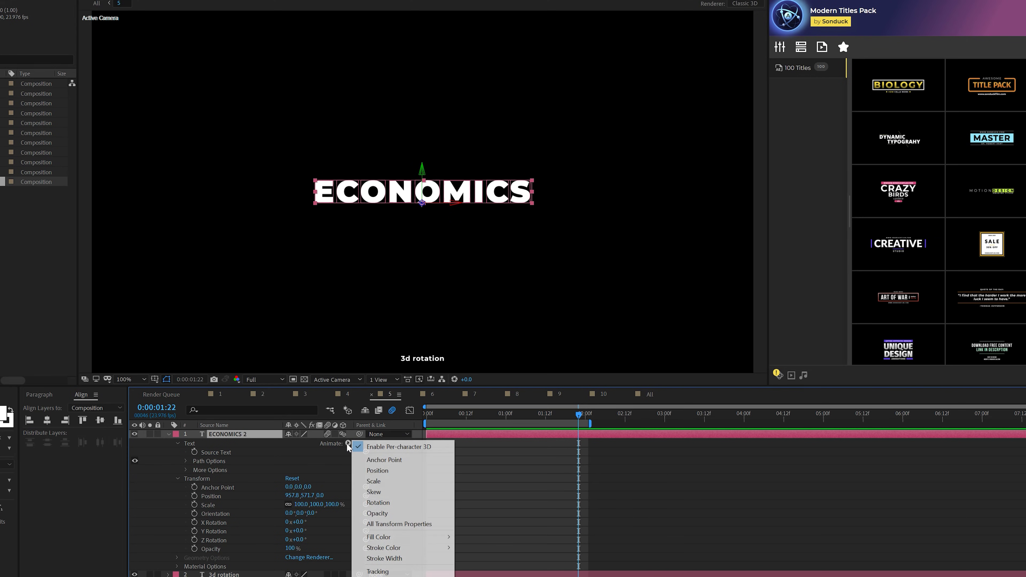
pyautogui.click(375, 502)
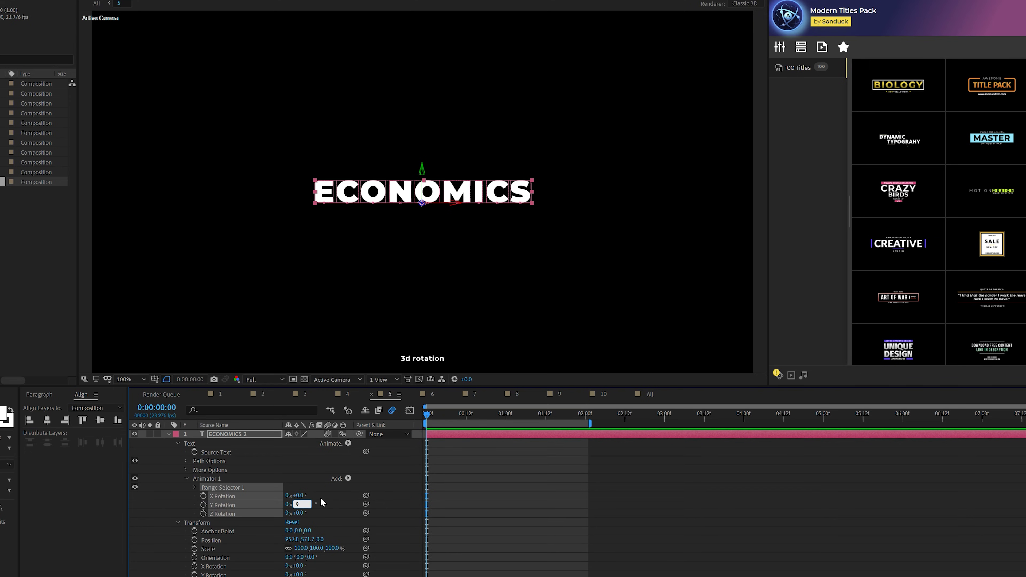
pyautogui.click(325, 484)
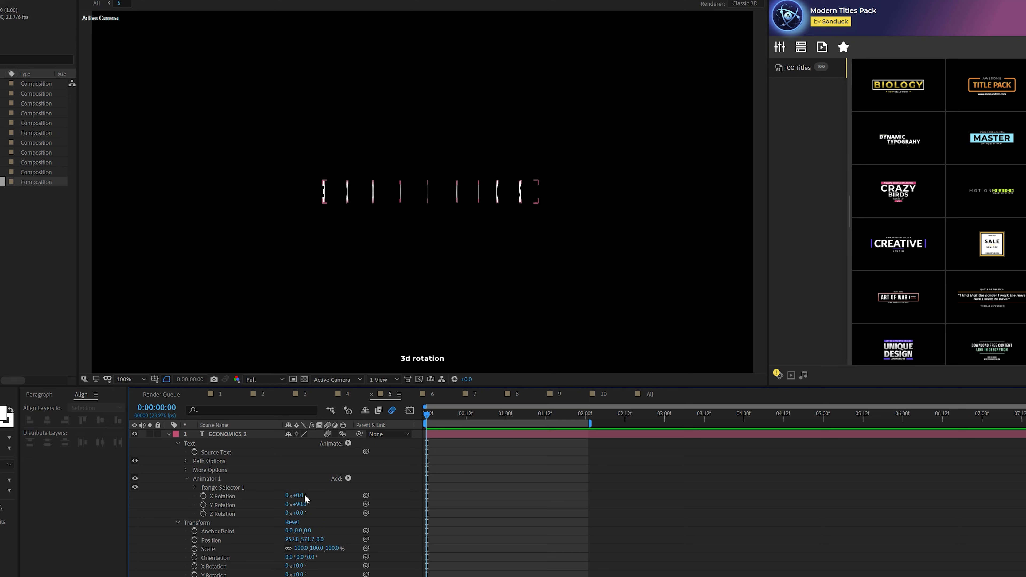
# - Add Opacity 0% to the animator, keyframe Range Selector Start, and preview
pyautogui.click(349, 480)
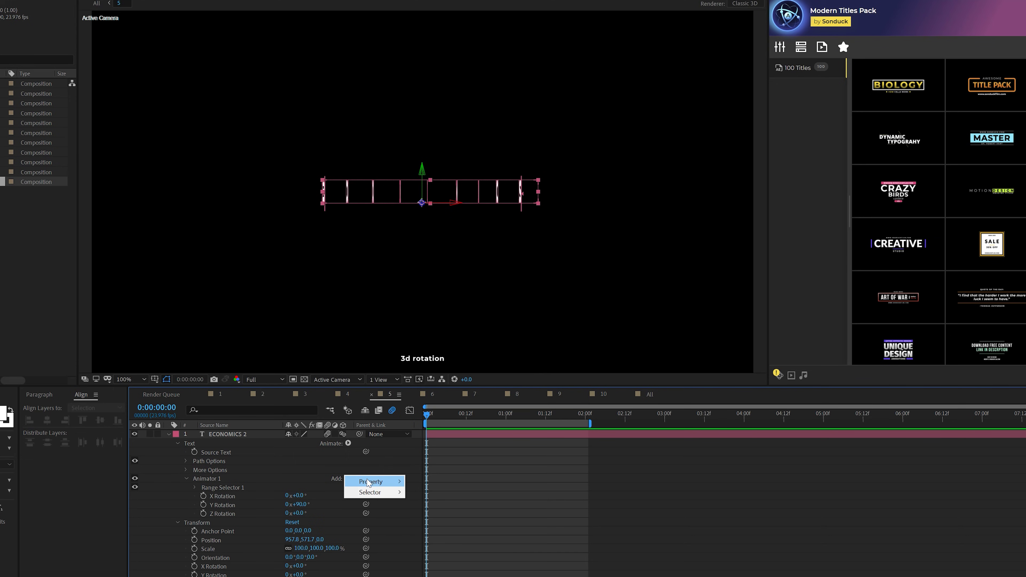
pyautogui.moveTo(360, 481)
pyautogui.click(427, 548)
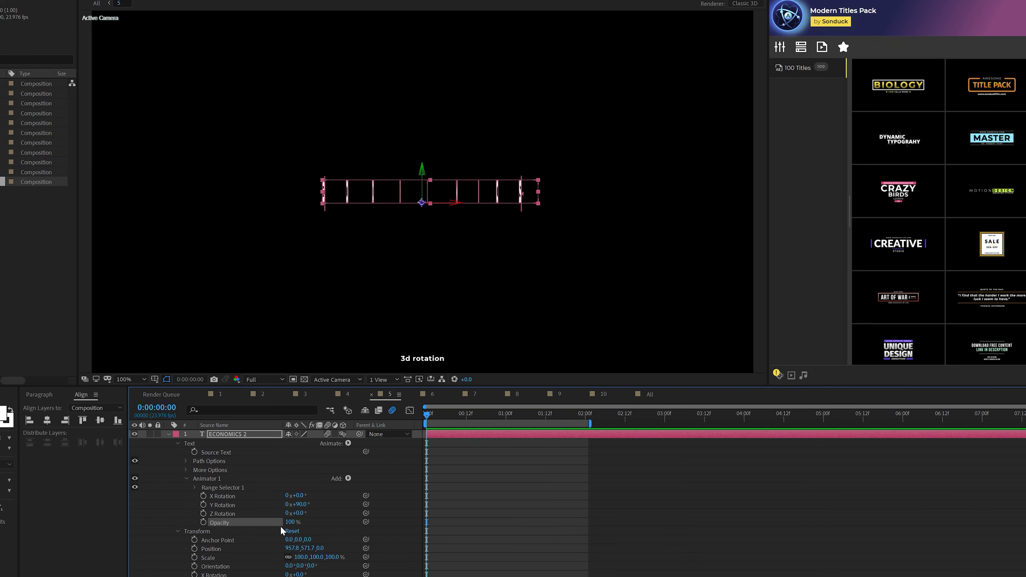
pyautogui.moveTo(241, 521); pyautogui.dragTo(218, 522)
pyautogui.click(195, 487)
pyautogui.click(212, 496)
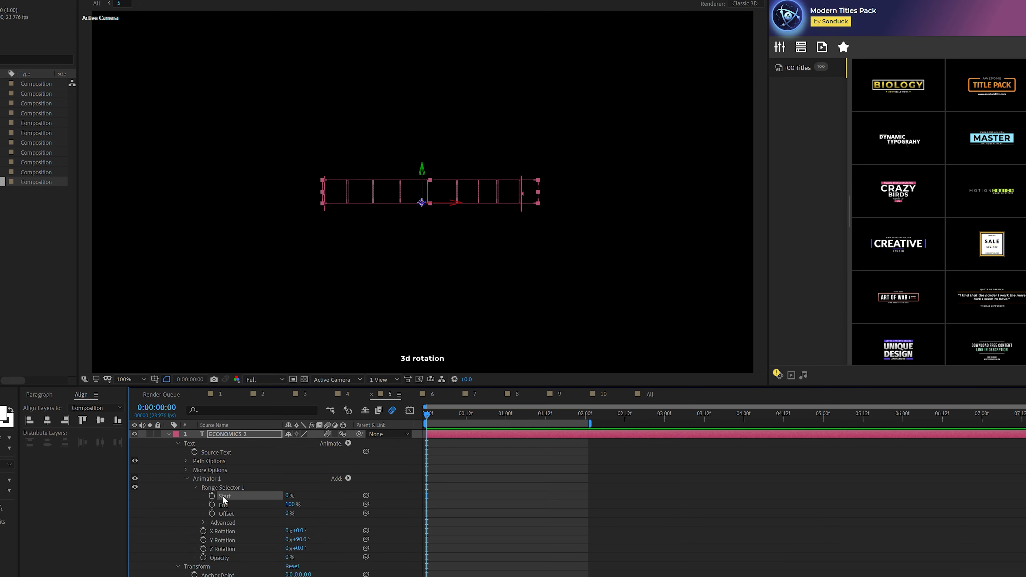
pyautogui.press('space')
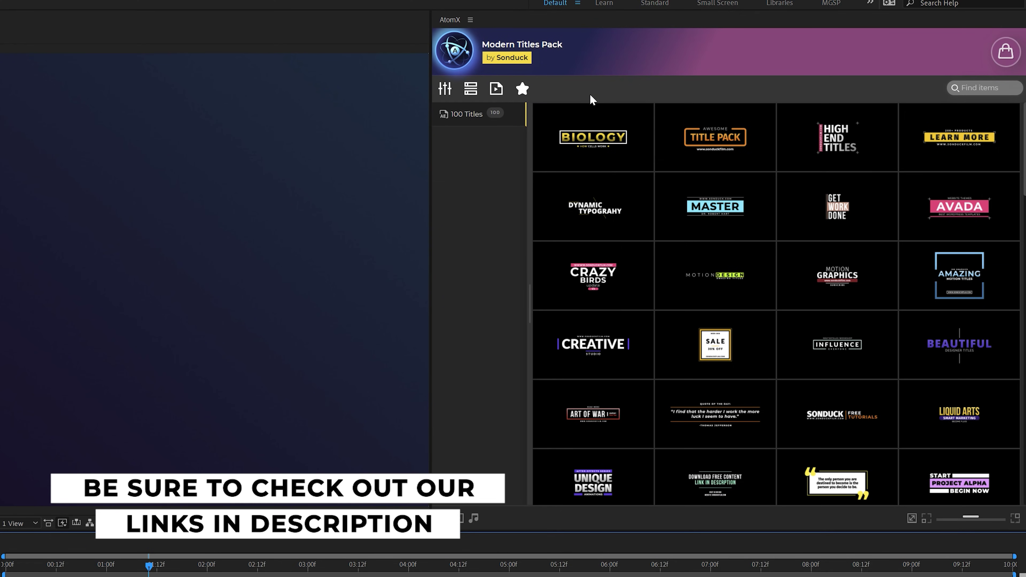
# - Apply the Modern Titles Pack LEARN MORE template and open its 4-2 precomp
pyautogui.moveTo(590, 208)
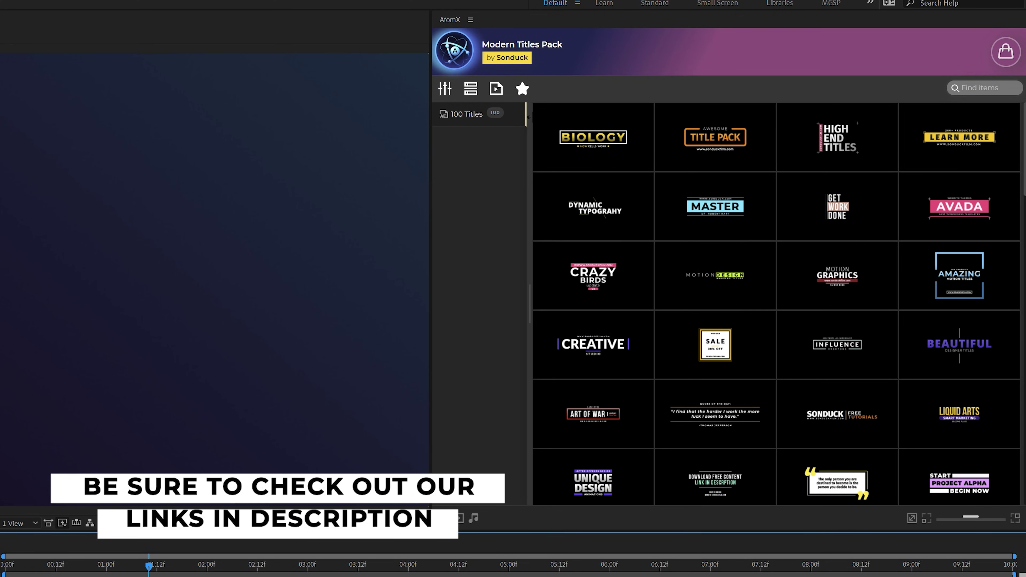
pyautogui.moveTo(945, 130)
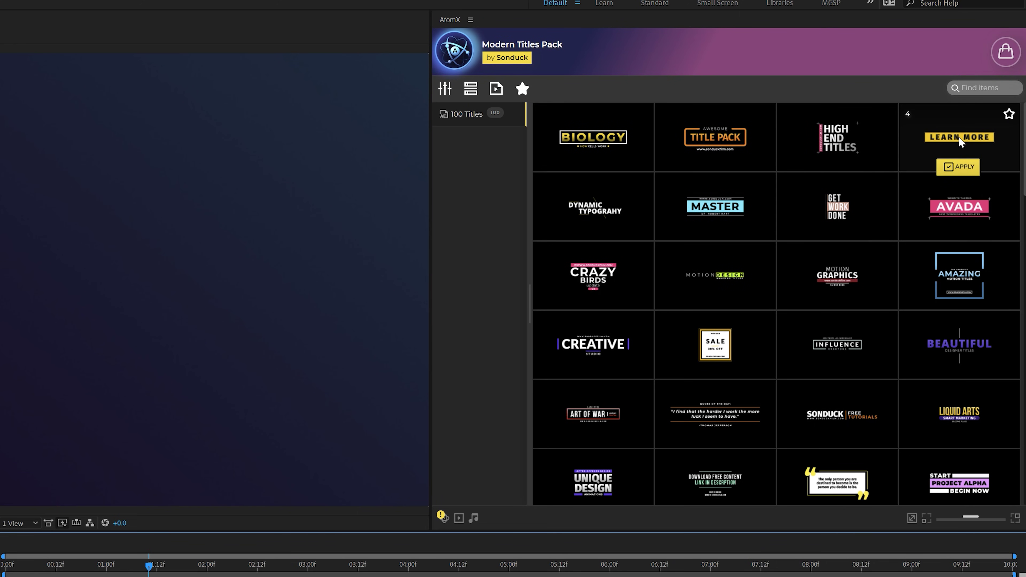
pyautogui.click(951, 160)
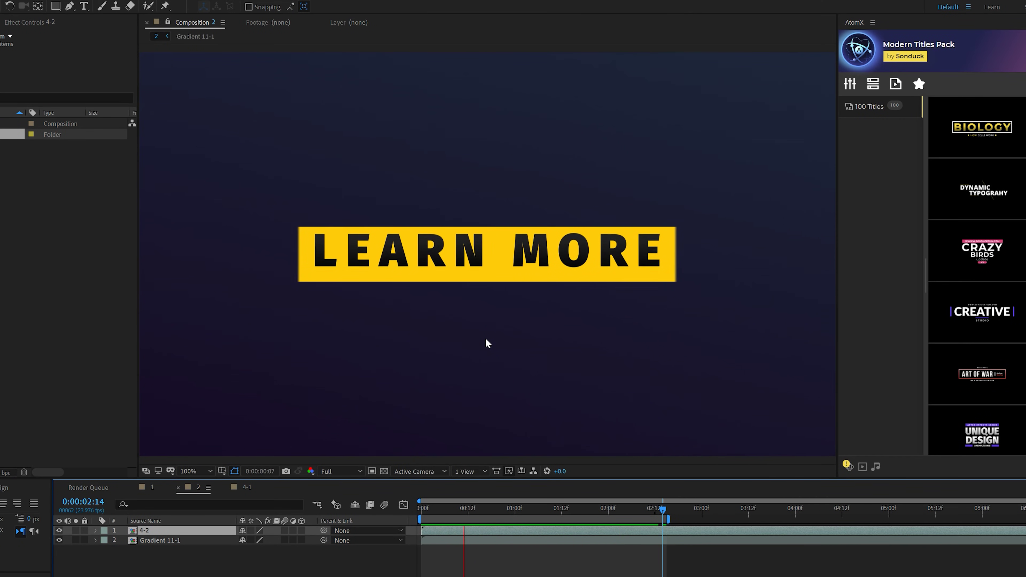
pyautogui.doubleClick(142, 530)
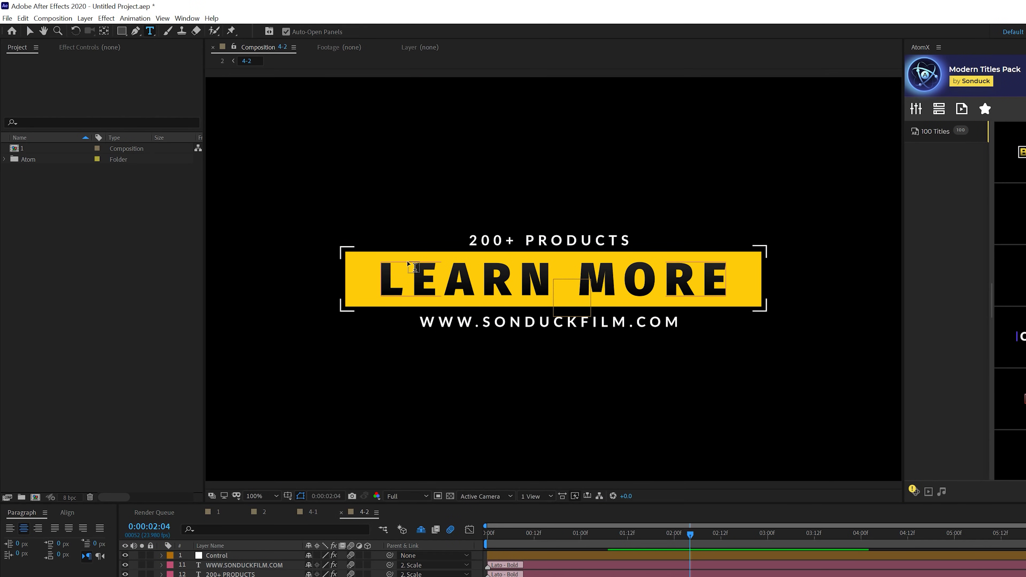
# - Change the title to SUBSCRIBE, narrow the yellow Box Size, and pull the brackets in
pyautogui.doubleClick(351, 246)
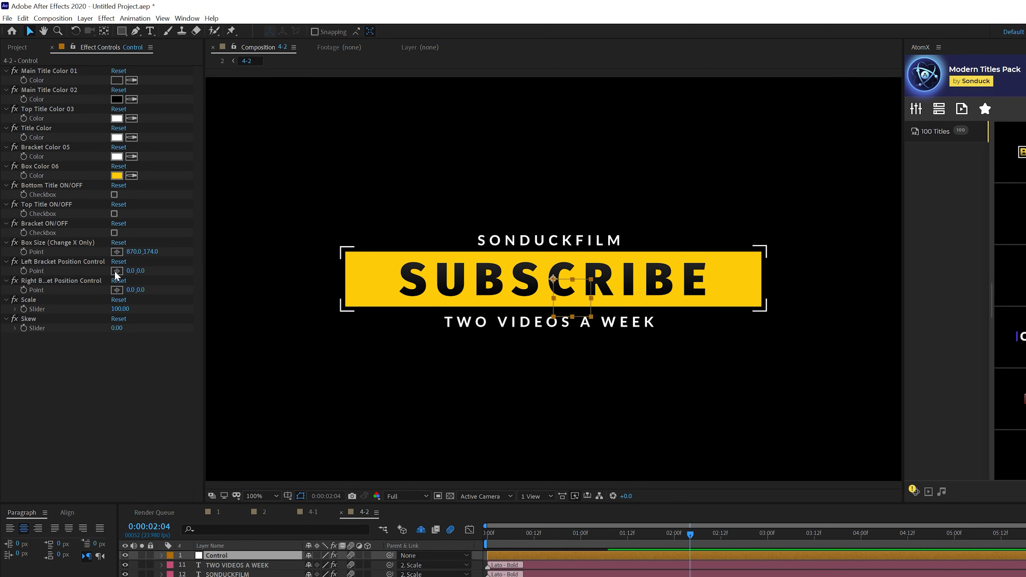
pyautogui.click(135, 252)
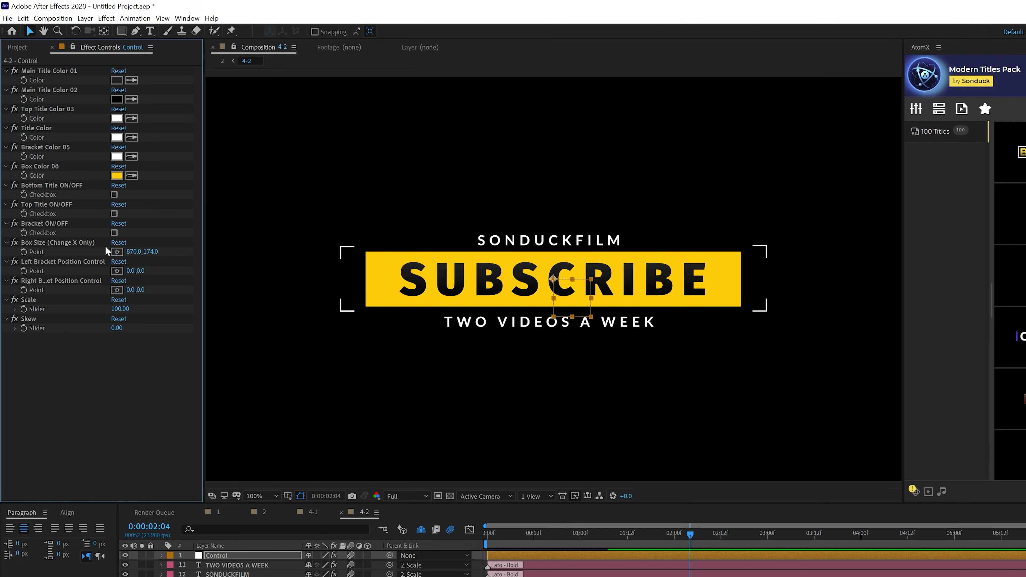
pyautogui.moveTo(130, 256); pyautogui.dragTo(42, 260)
pyautogui.moveTo(132, 271); pyautogui.dragTo(71, 271)
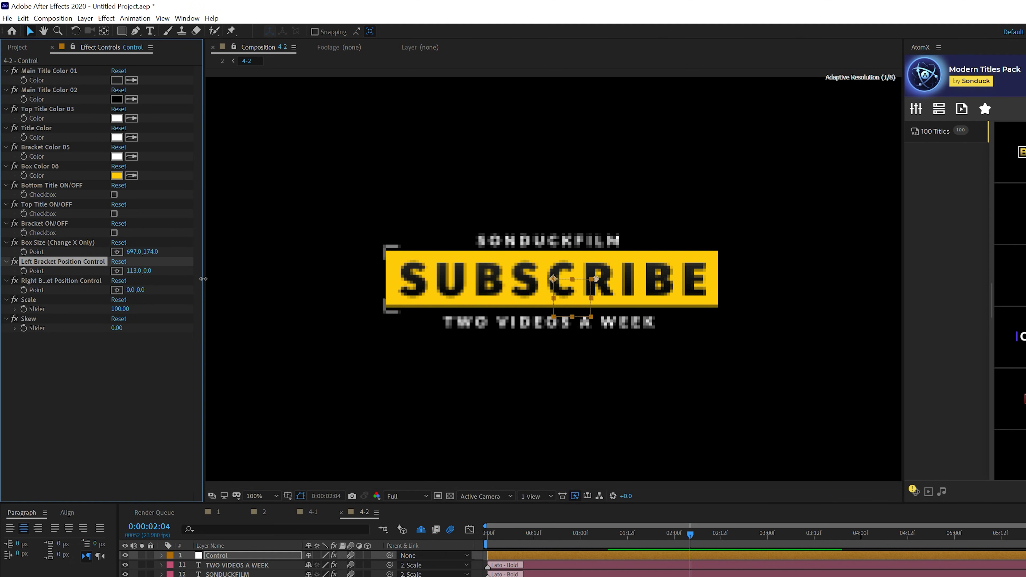
pyautogui.moveTo(203, 279); pyautogui.dragTo(200, 279)
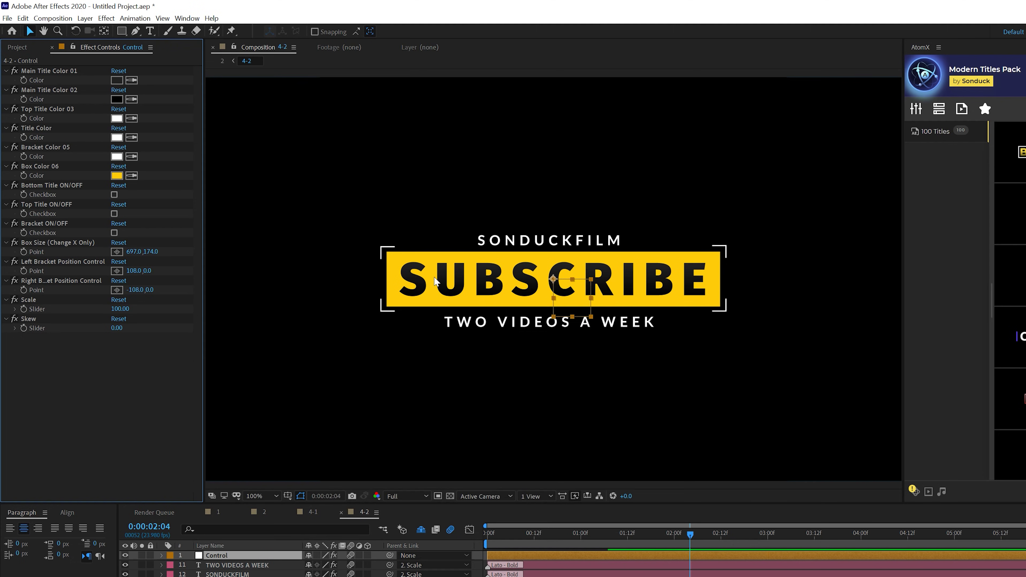
# - Turn off the top title line, preview the animation, and inspect the box colour
pyautogui.click(114, 214)
pyautogui.press('space')
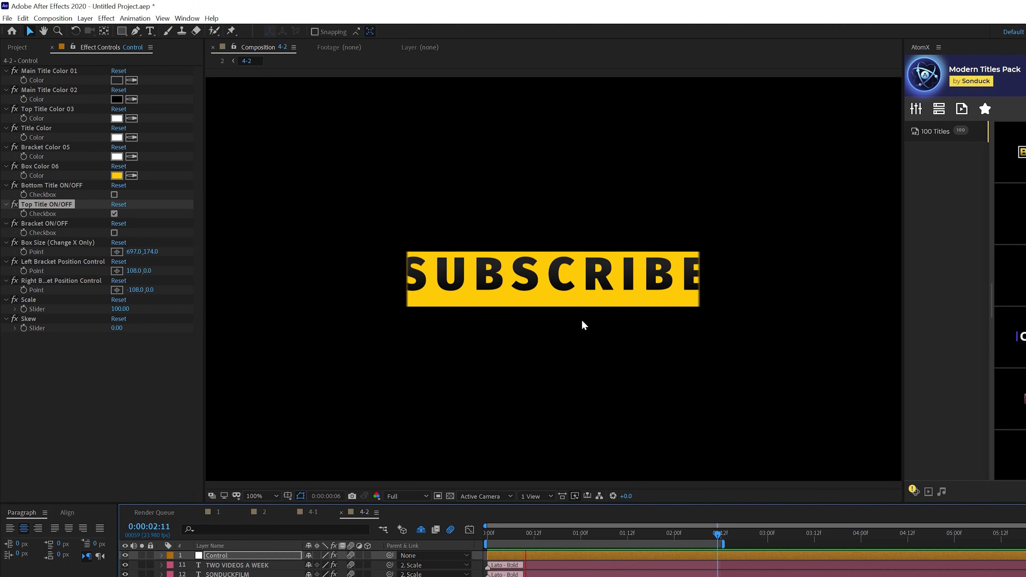
pyautogui.click(116, 176)
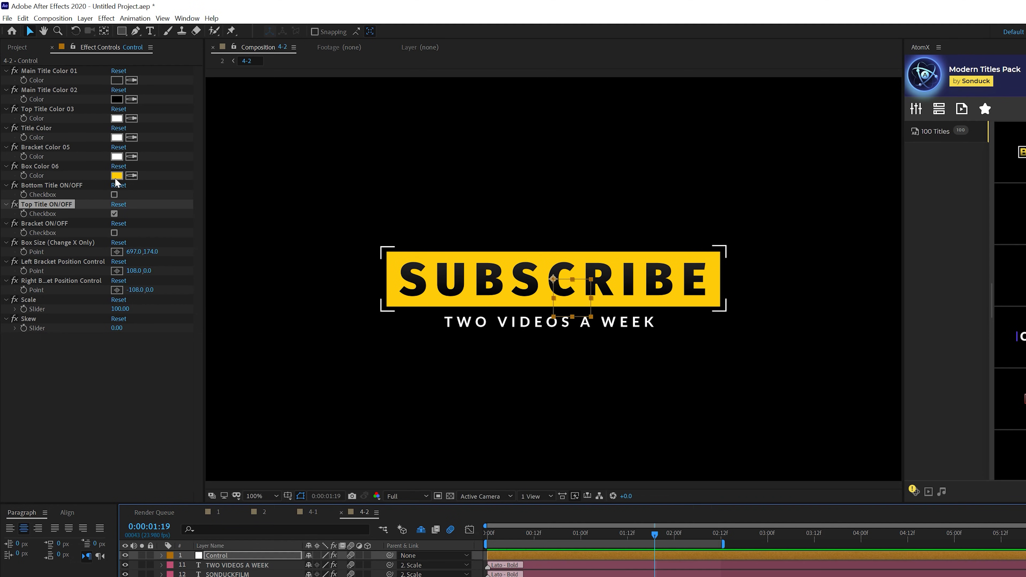
pyautogui.moveTo(655, 256); pyautogui.dragTo(756, 290)
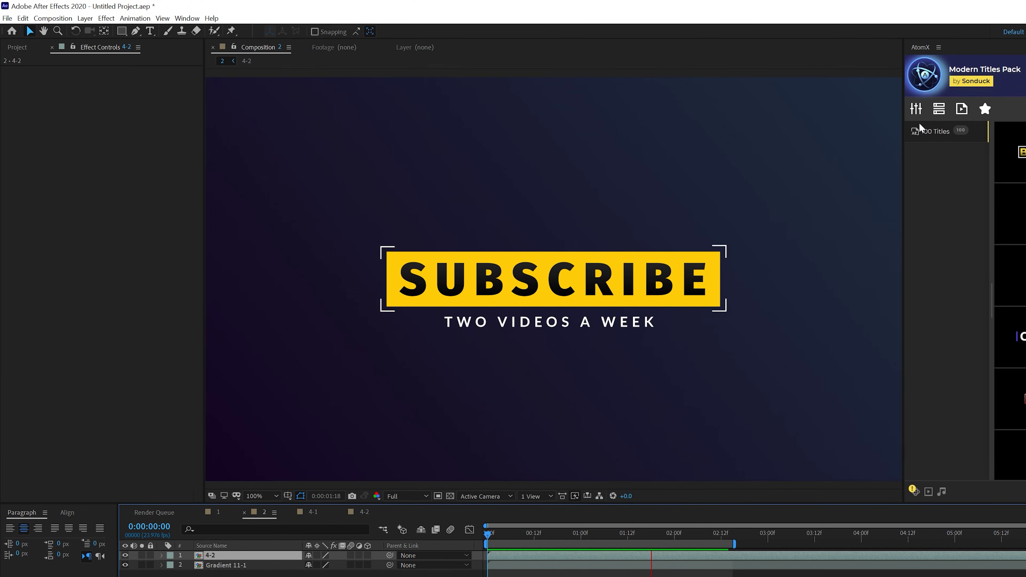
pyautogui.click(921, 79)
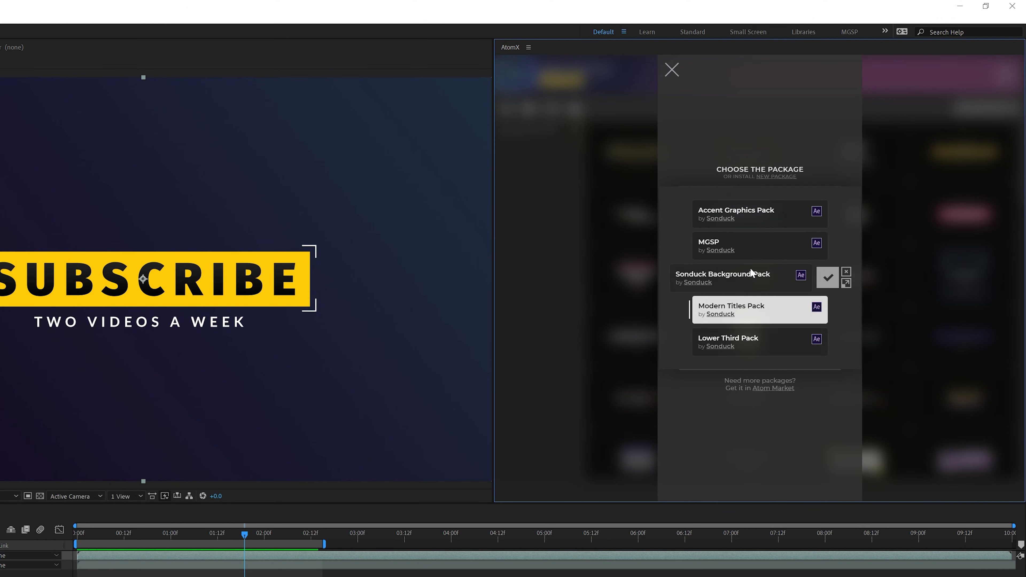
# - Load the MGSP package from the AtomX package chooser
pyautogui.moveTo(809, 252)
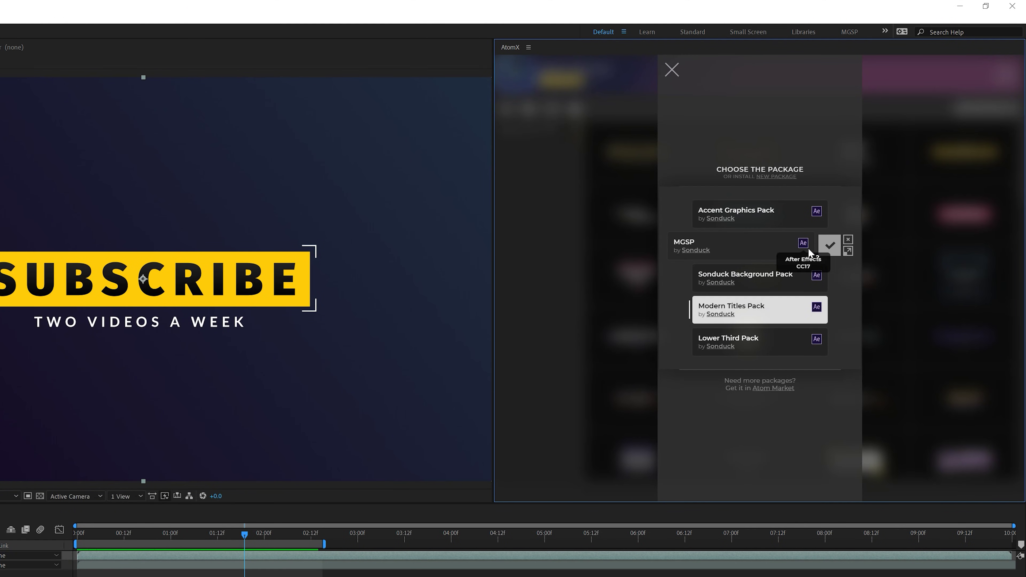
pyautogui.click(829, 247)
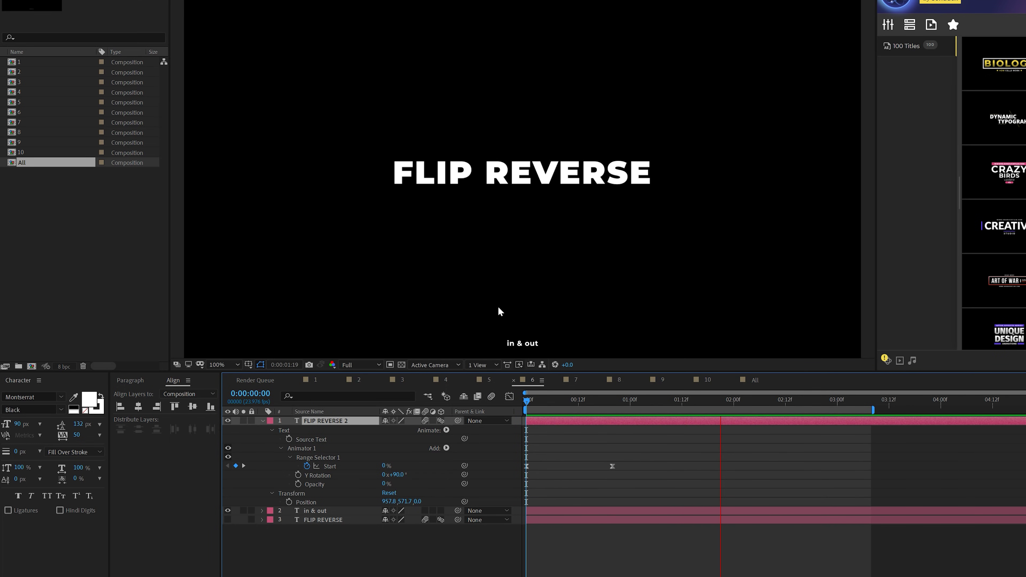
# - Duplicate the flip animator, set Animator 2's End to 0% and shift its Start keyframes later
pyautogui.press('space')
pyautogui.hotkey('ctrl', 'd')
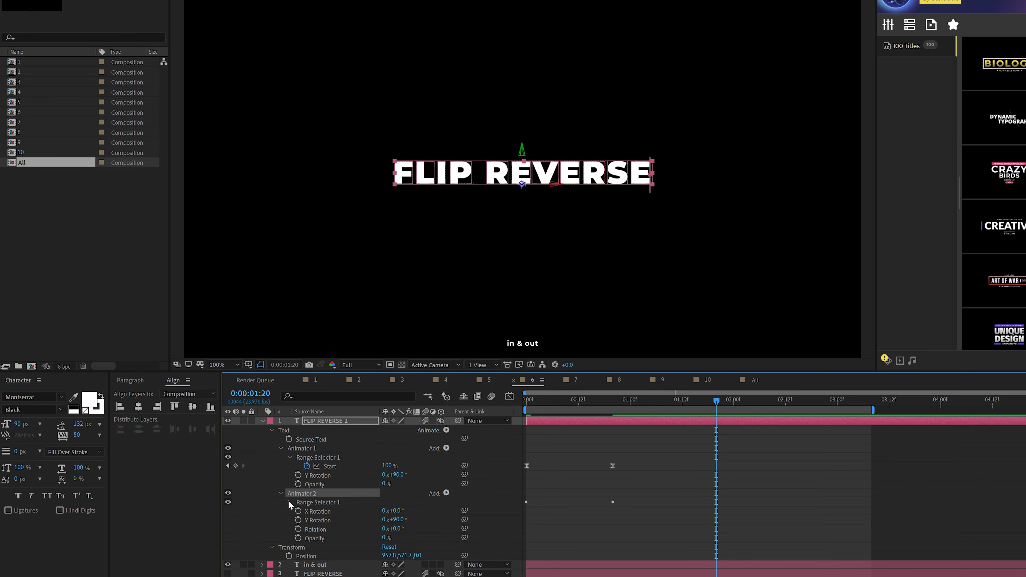
pyautogui.click(289, 502)
pyautogui.moveTo(387, 522); pyautogui.dragTo(311, 520)
pyautogui.moveTo(638, 502); pyautogui.dragTo(772, 510)
pyautogui.press('space')
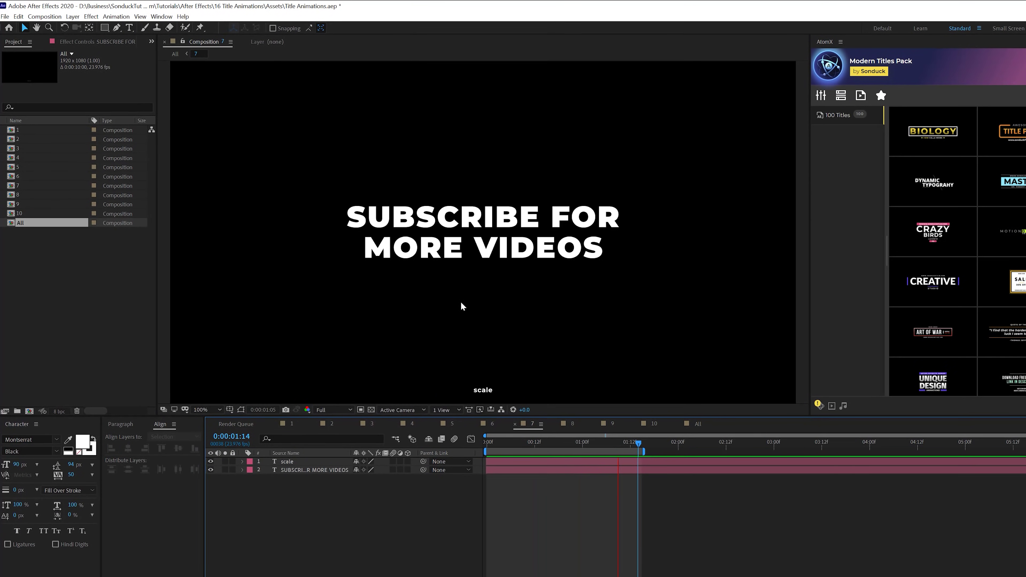
# - Duplicate the SUBSCRIBE FOR MORE VIDEOS layer, add a Scale animator set to 0, and hide the original
pyautogui.press('space')
pyautogui.hotkey('ctrl', 'd')
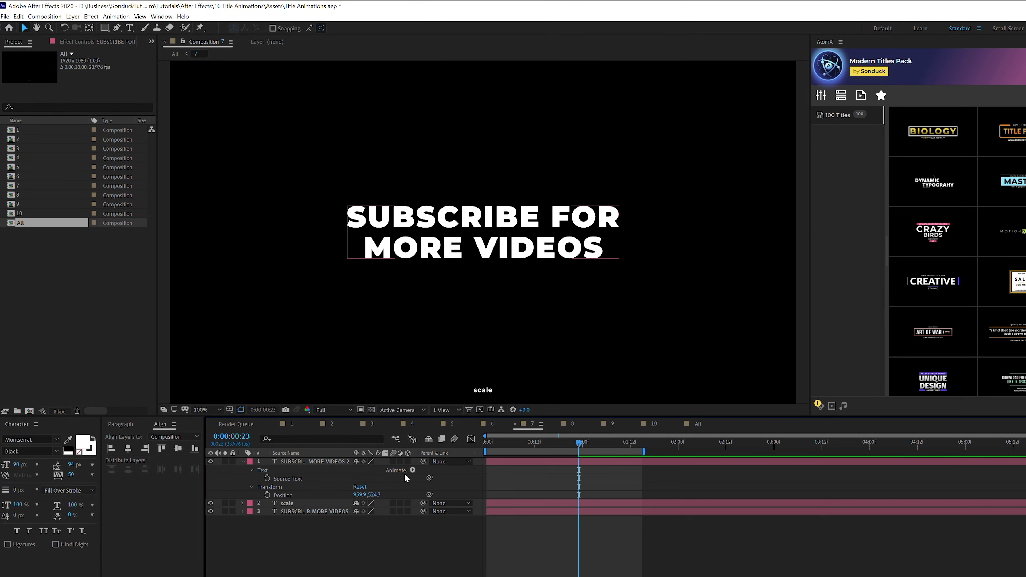
pyautogui.click(412, 470)
pyautogui.click(435, 506)
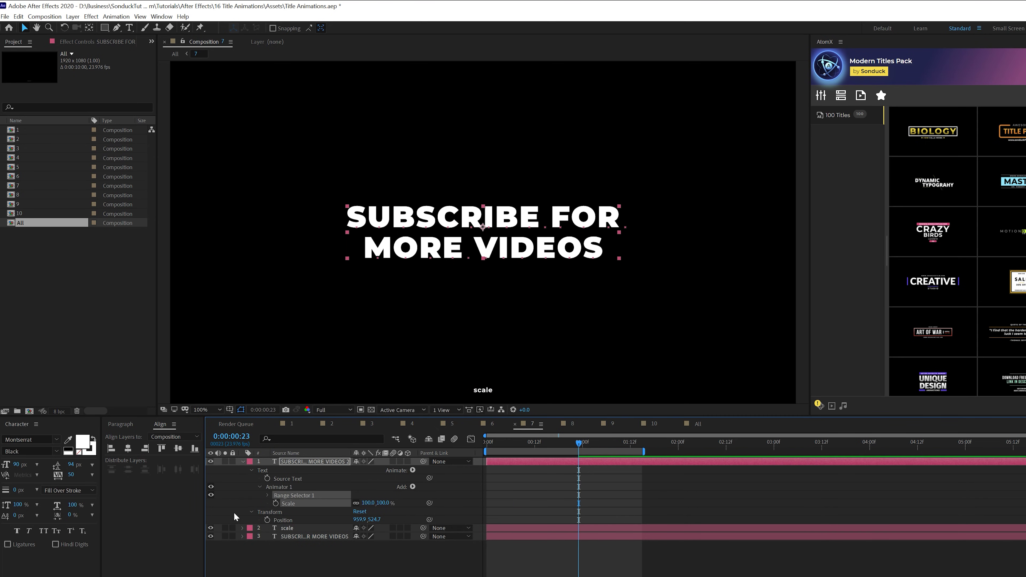
pyautogui.click(210, 536)
pyautogui.moveTo(368, 504)
pyautogui.mouseDown()
pyautogui.moveTo(323, 505)
pyautogui.moveTo(351, 505)
pyautogui.mouseUp()
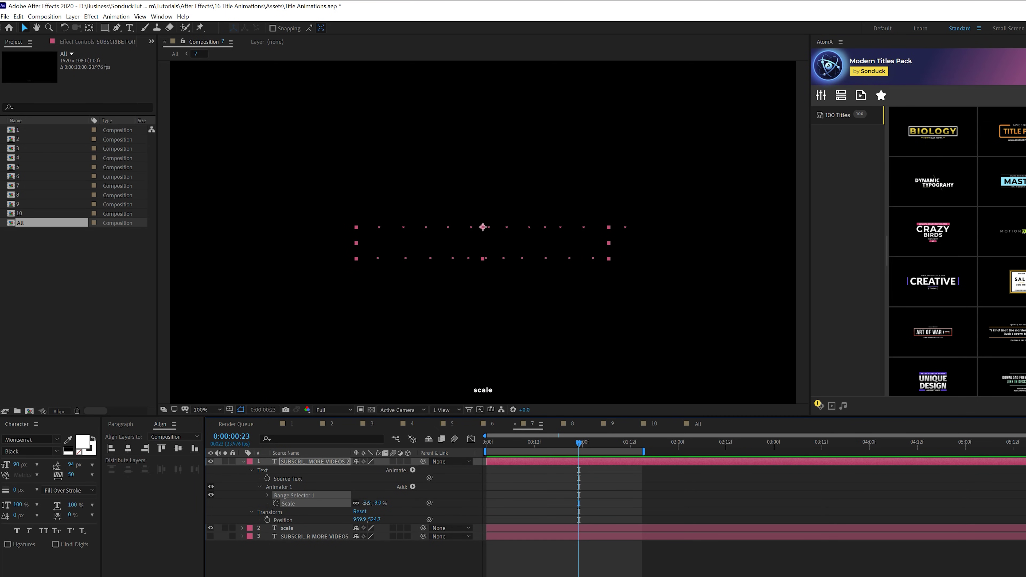
# - Keyframe Range Selector Start at the first frame and preview the letters scaling up one by one
pyautogui.press('Home')
pyautogui.click(267, 495)
pyautogui.click(284, 503)
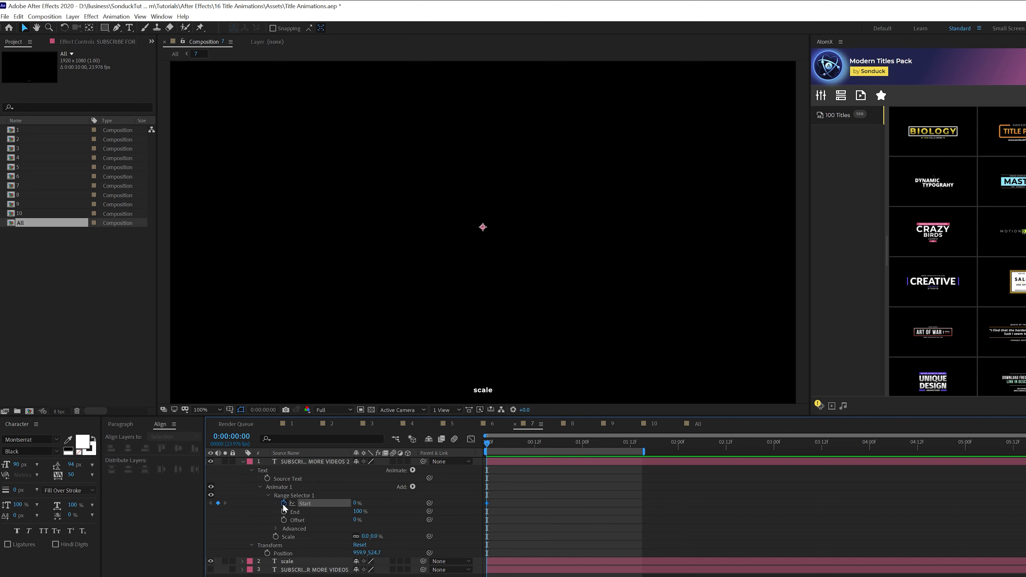
pyautogui.press('space')
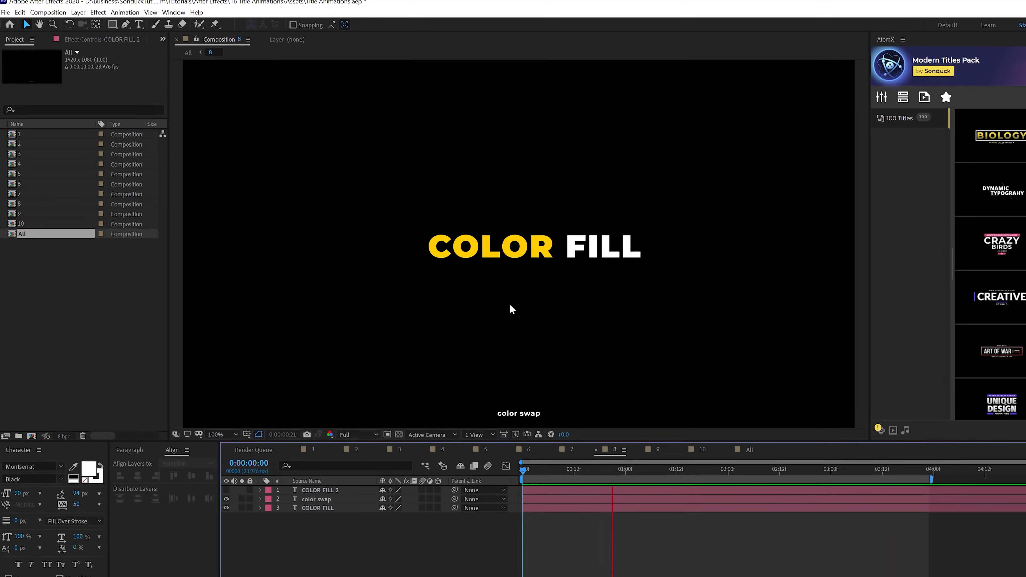
# - Show the COLOR FILL 2 layer and hide the original COLOR FILL layer
pyautogui.click(330, 505)
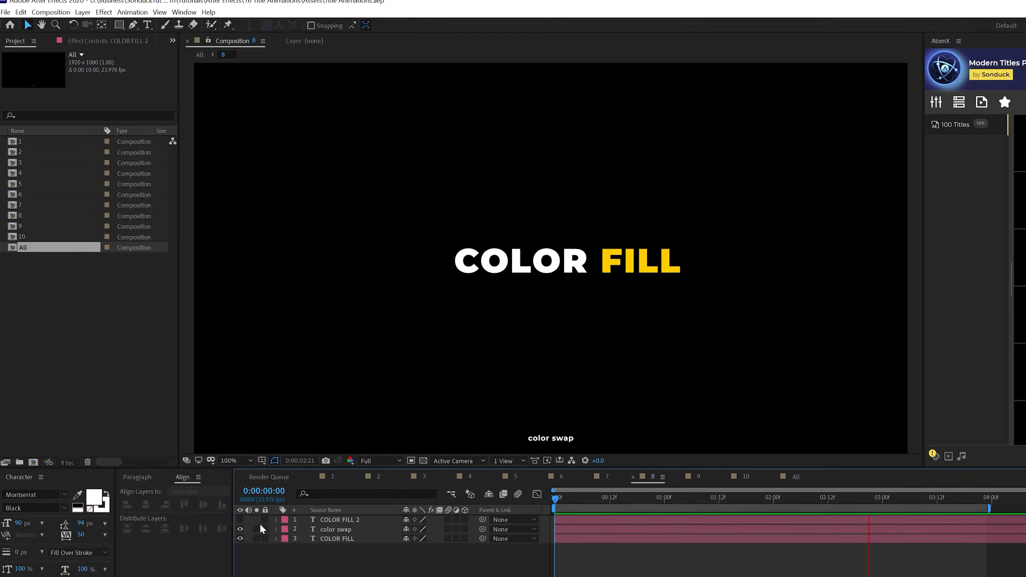
pyautogui.click(233, 504)
pyautogui.click(233, 523)
pyautogui.click(277, 523)
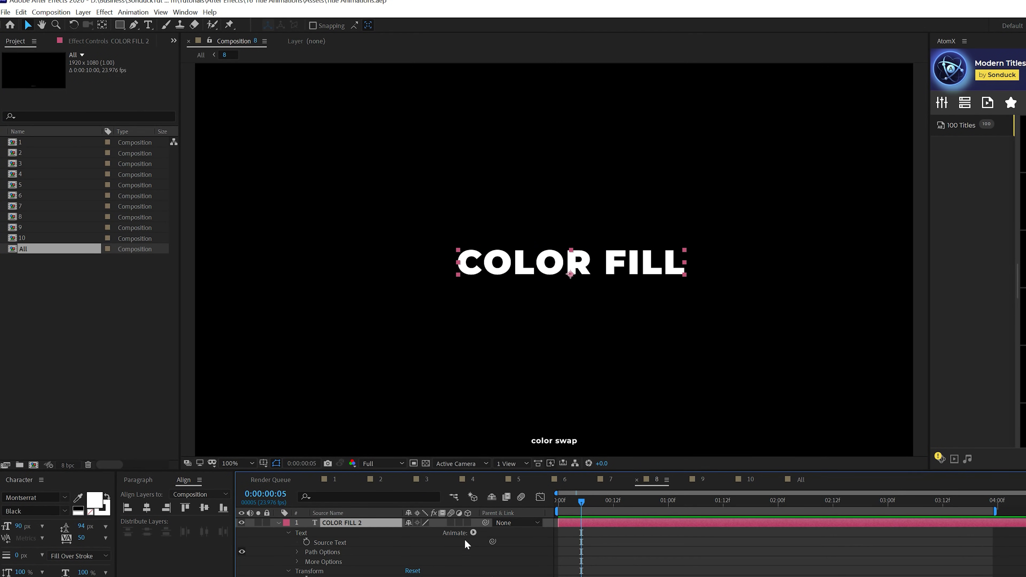
# - Add an RGB Fill Color animator to COLOR FILL 2 and set its colour to pink
pyautogui.click(472, 532)
pyautogui.moveTo(485, 458)
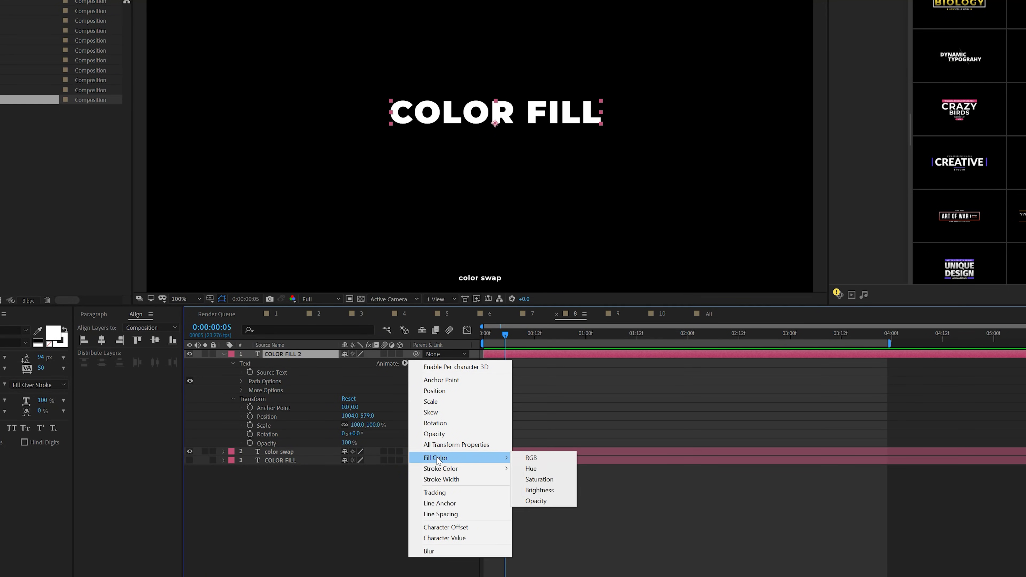
pyautogui.click(542, 458)
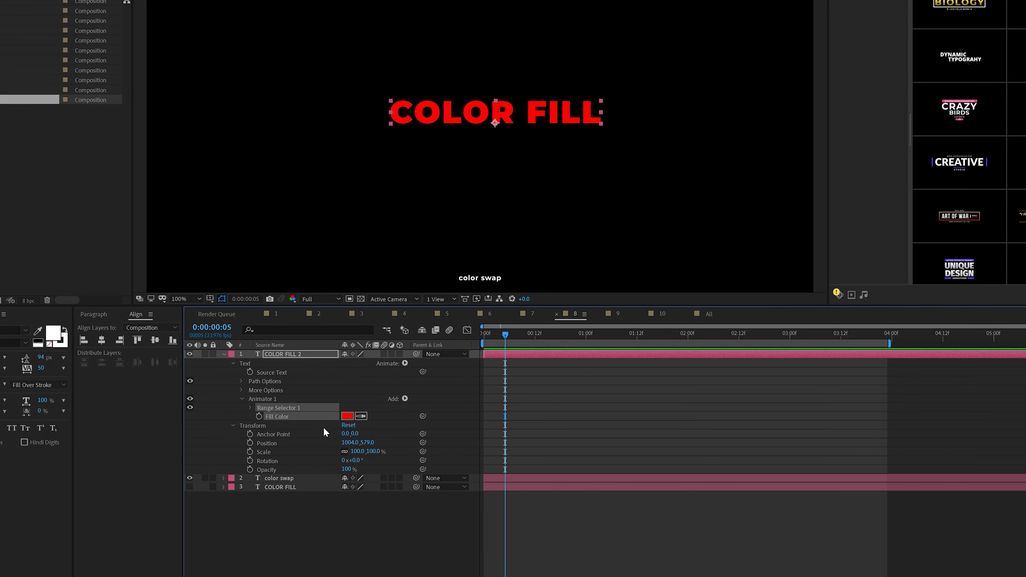
pyautogui.click(348, 416)
pyautogui.moveTo(683, 224); pyautogui.dragTo(682, 164)
pyautogui.click(765, 151)
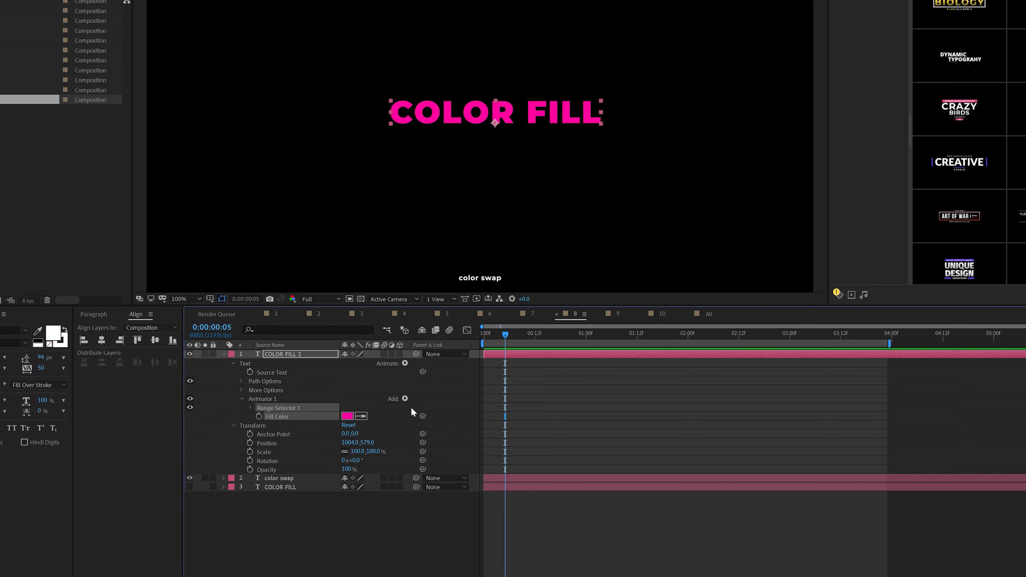
# - Scrub Range Selector Start to about 61% so only the word FILL is pink
pyautogui.click(251, 409)
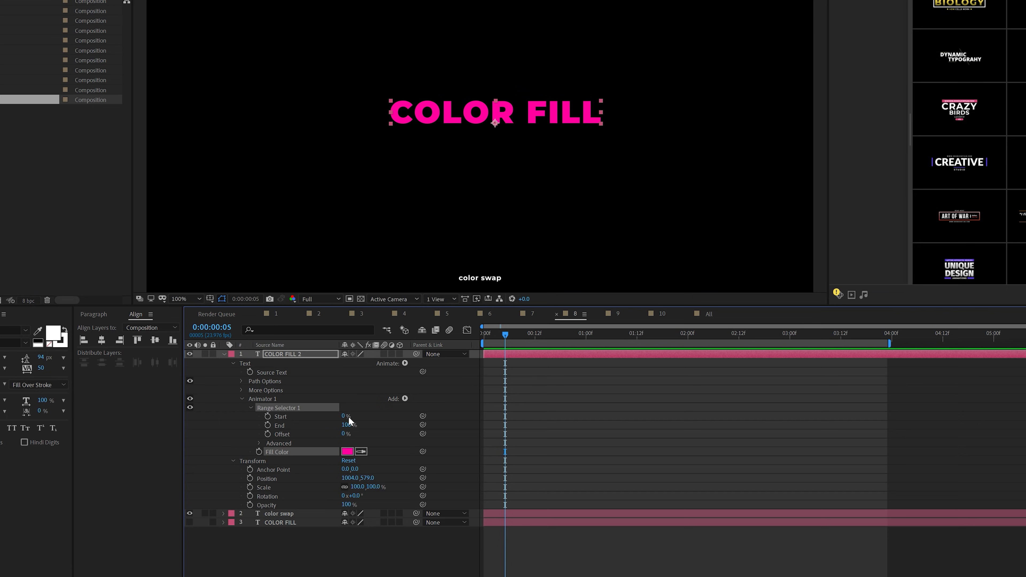
pyautogui.moveTo(346, 416); pyautogui.dragTo(363, 415)
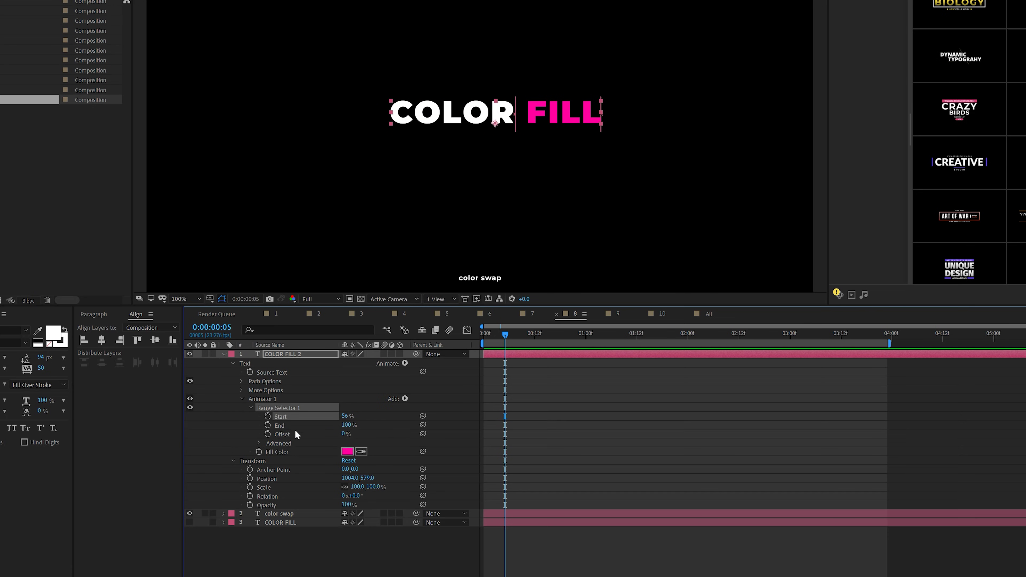
pyautogui.moveTo(345, 417)
pyautogui.mouseDown()
pyautogui.moveTo(355, 416)
pyautogui.moveTo(341, 416)
pyautogui.mouseUp()
pyautogui.moveTo(341, 488); pyautogui.dragTo(334, 489)
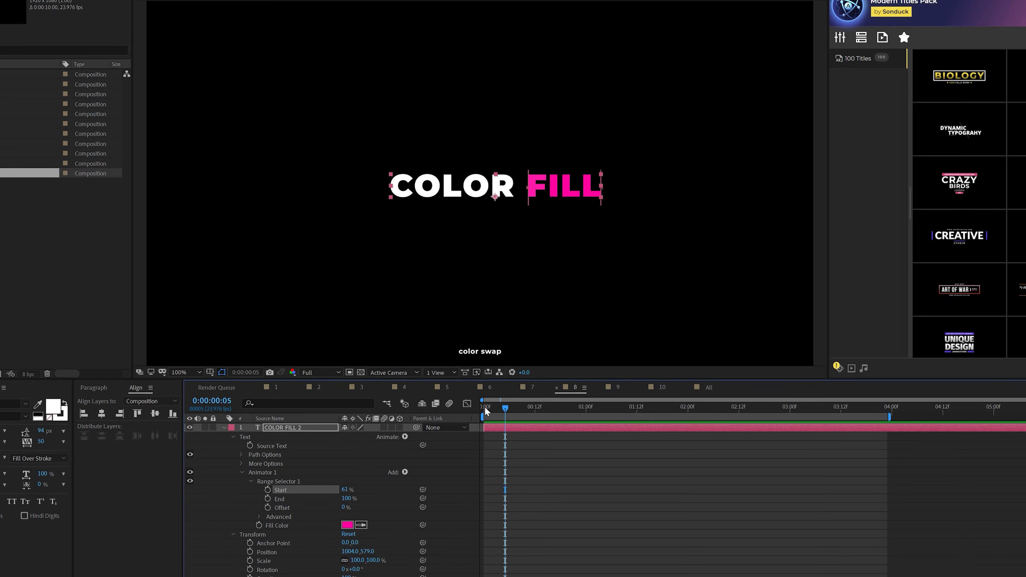
# - Keyframe Range Start and End at frames 0 and 10, then shift the pink onto COLOR at frame 11
pyautogui.click(268, 489)
pyautogui.click(267, 499)
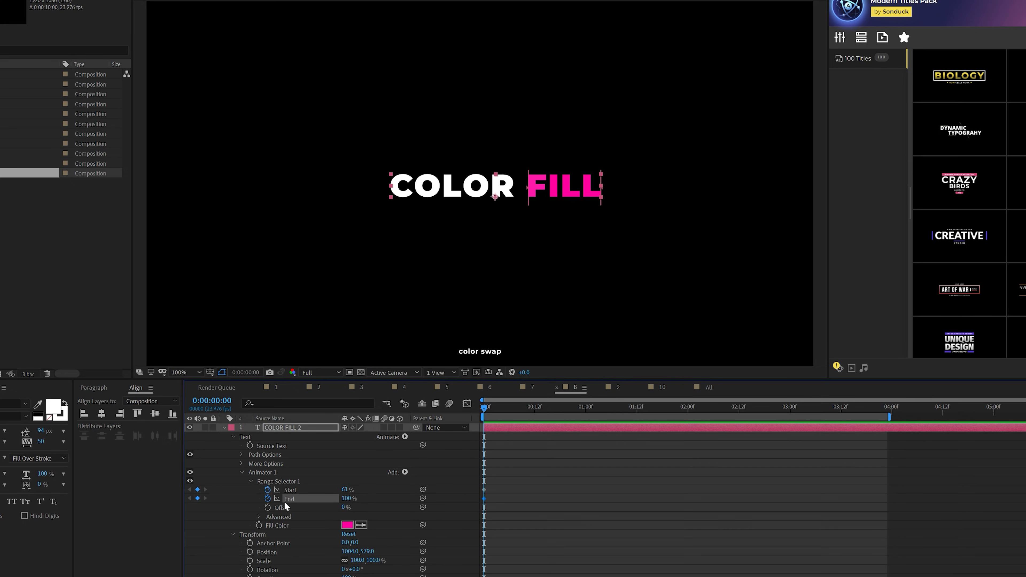
pyautogui.moveTo(493, 410); pyautogui.dragTo(526, 408)
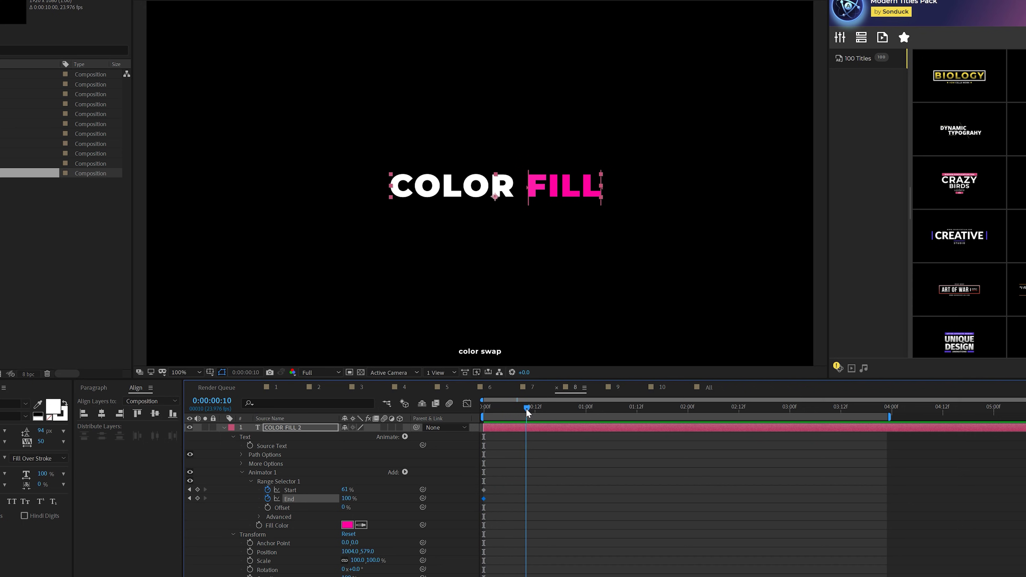
pyautogui.click(197, 498)
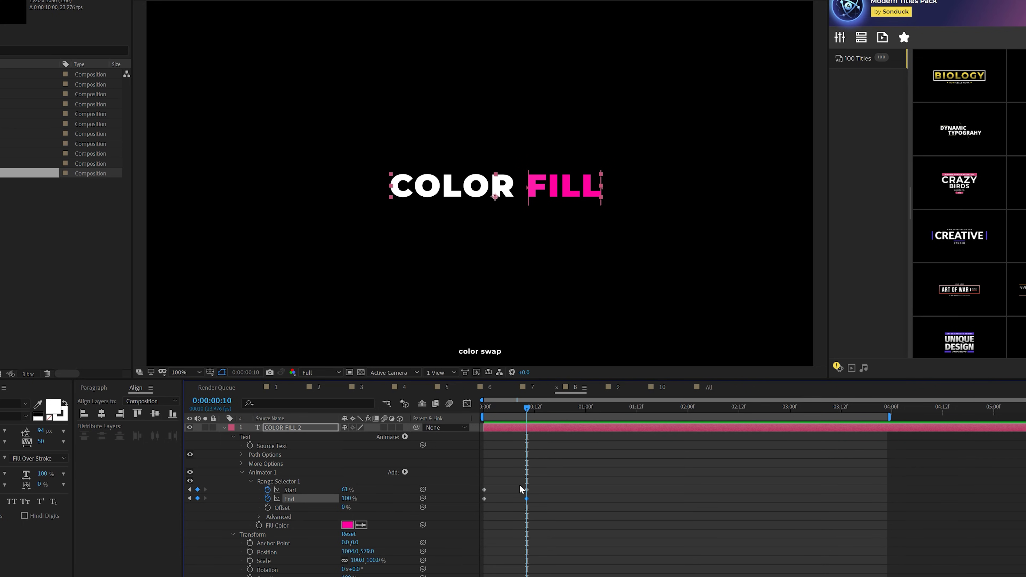
pyautogui.moveTo(528, 409); pyautogui.dragTo(533, 408)
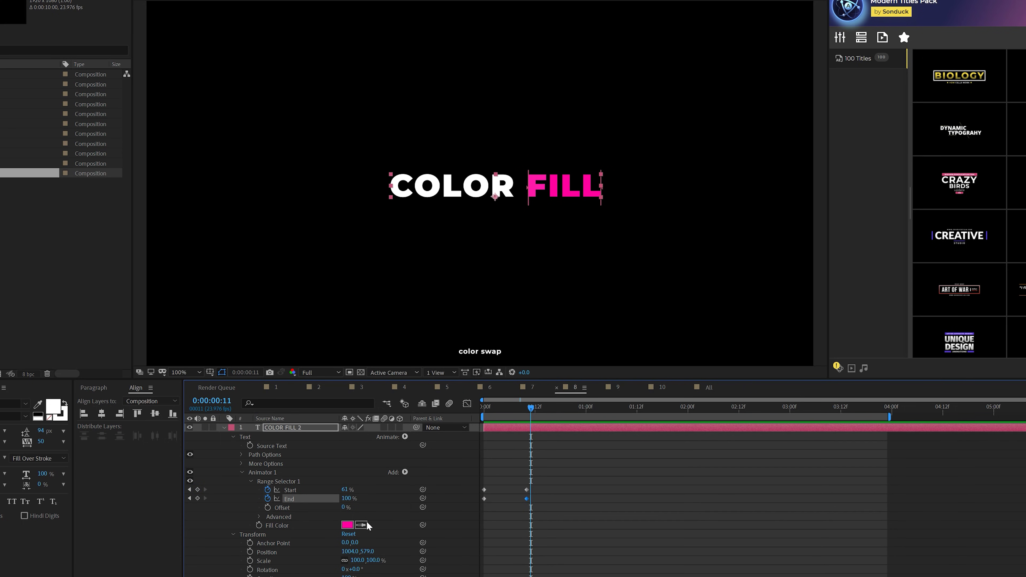
pyautogui.moveTo(344, 489); pyautogui.dragTo(318, 496)
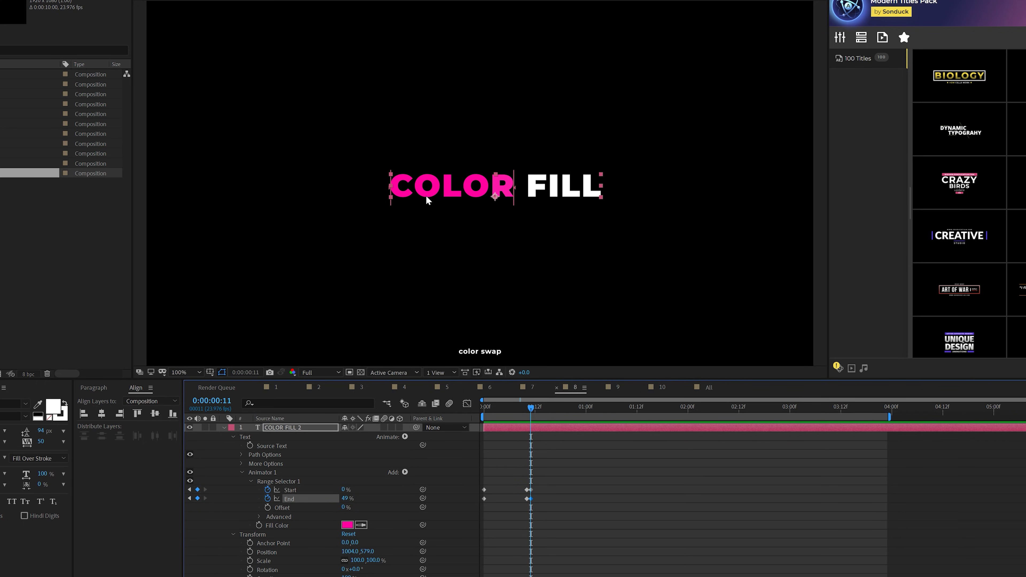
pyautogui.moveTo(532, 409); pyautogui.dragTo(574, 409)
# - Keyframe Range Start at 0% and End at 49% at 0:00:22, then scrub back to check the swap
pyautogui.click(197, 489)
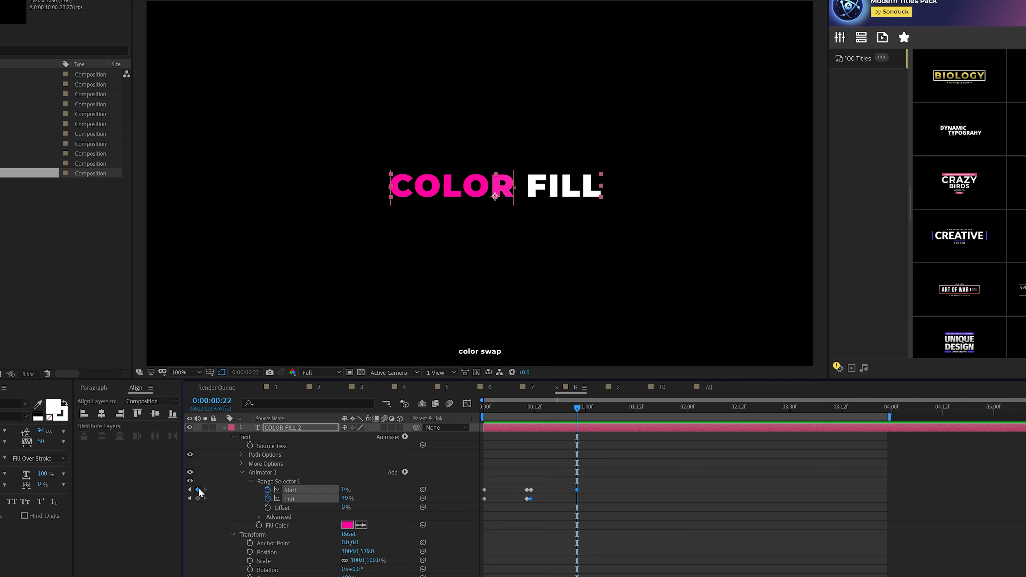
pyautogui.click(197, 499)
pyautogui.moveTo(538, 403); pyautogui.dragTo(430, 413)
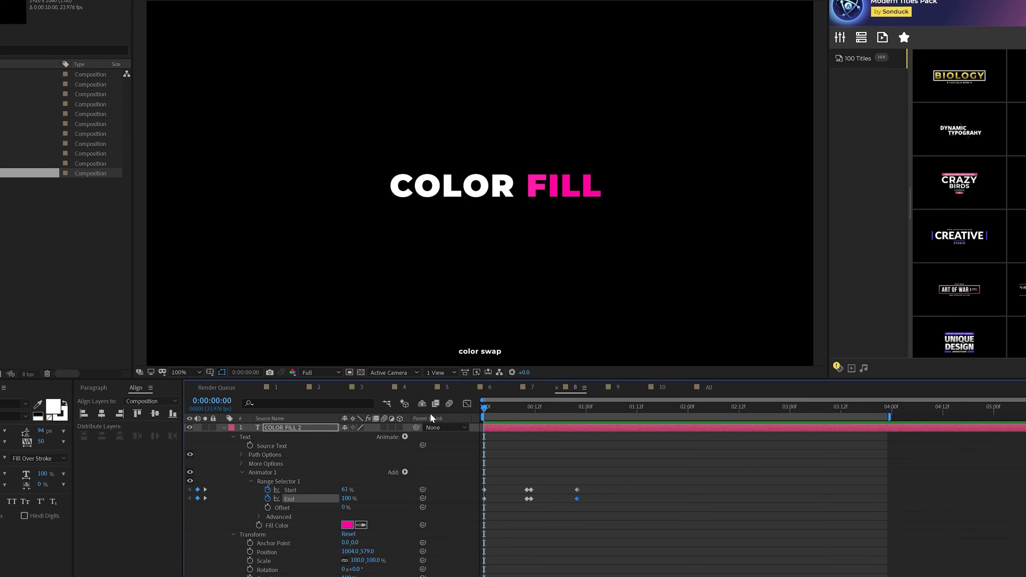
pyautogui.press('space')
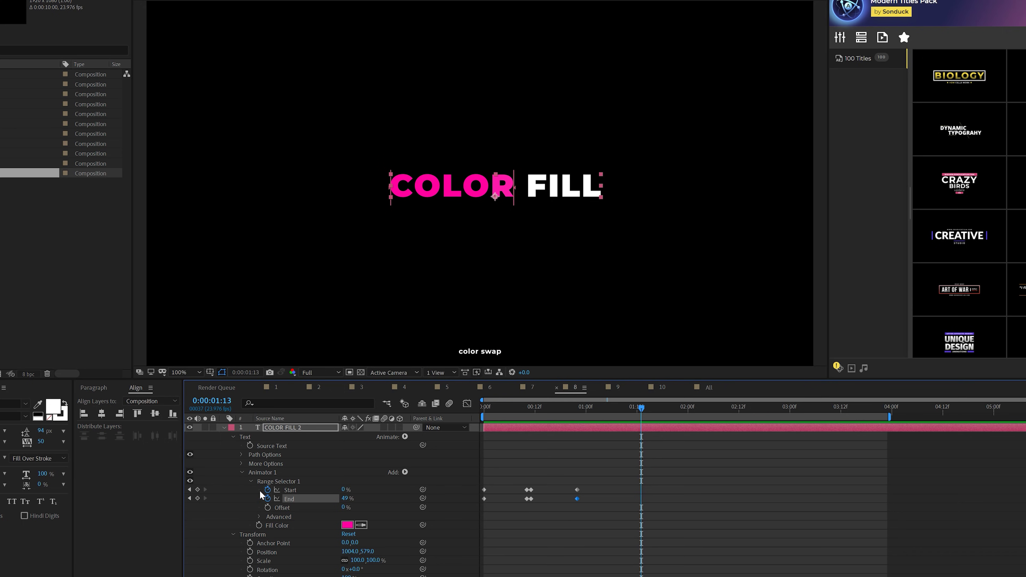
# - Add a loopOut() expression to both Range Selector Start and End so the colour swap repeats
pyautogui.keyDown('alt'); pyautogui.click(267, 490); pyautogui.keyUp('alt')
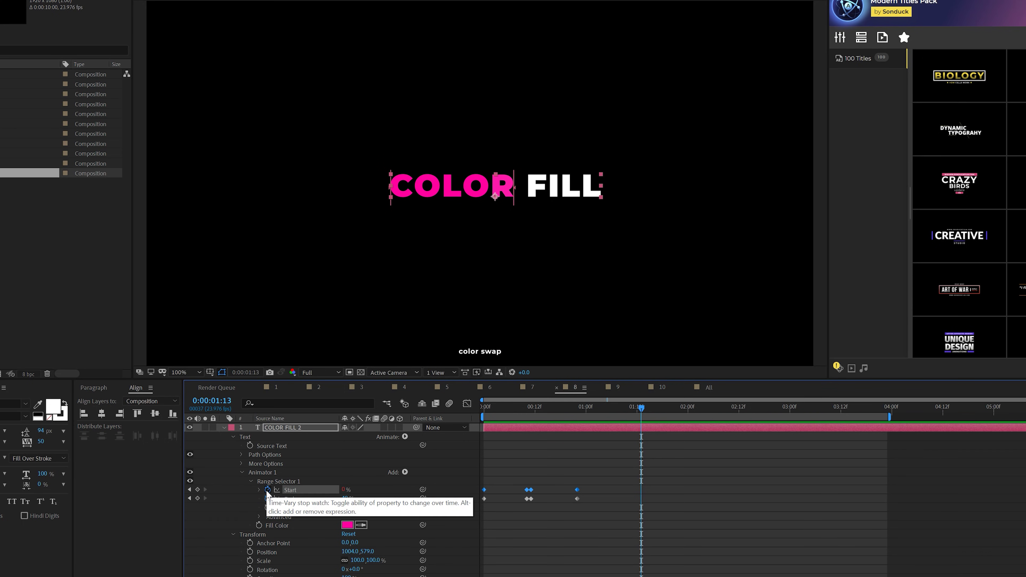
pyautogui.write('loo')
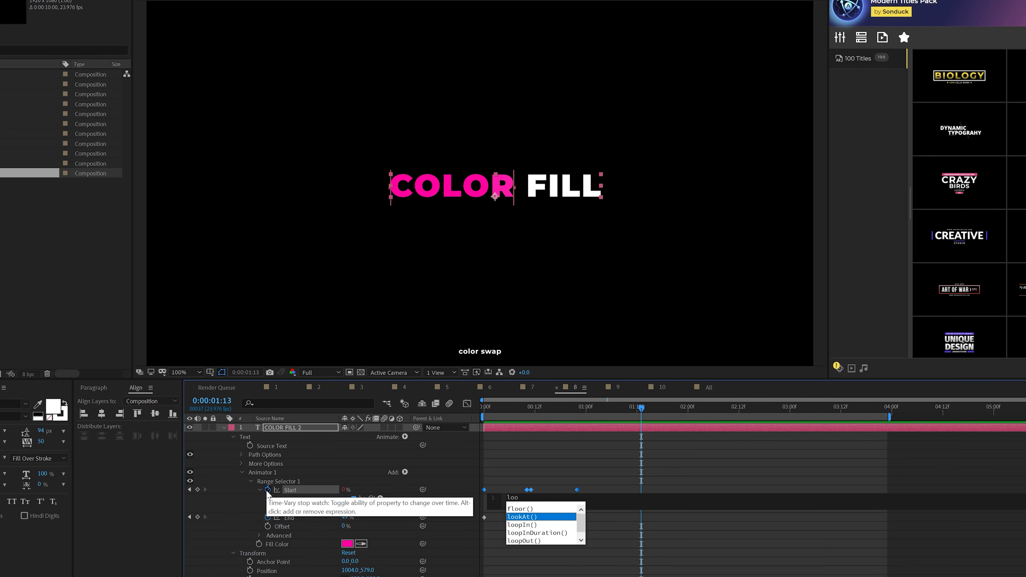
pyautogui.write('pOut(')
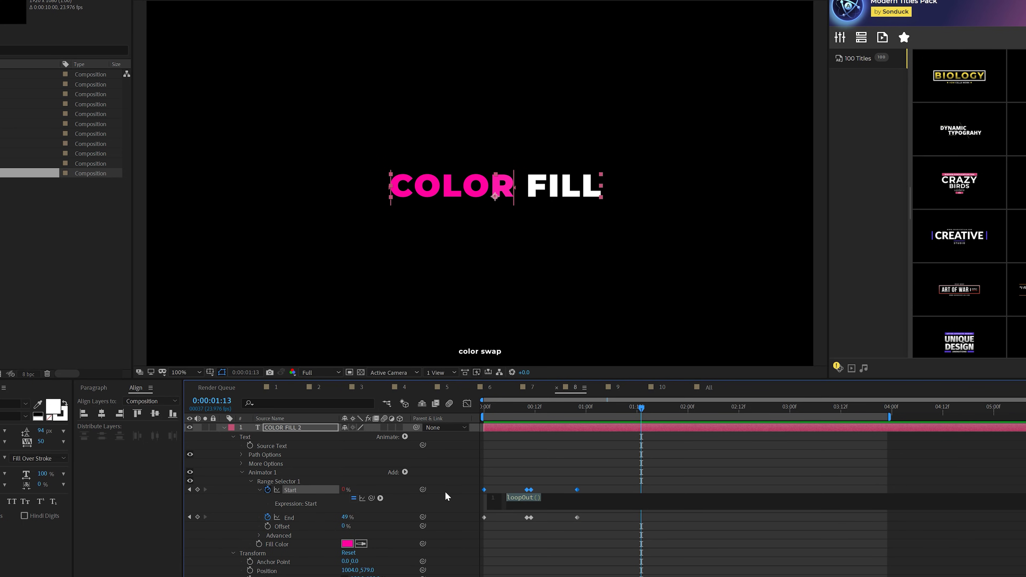
pyautogui.keyDown('alt'); pyautogui.click(267, 517); pyautogui.keyUp('alt')
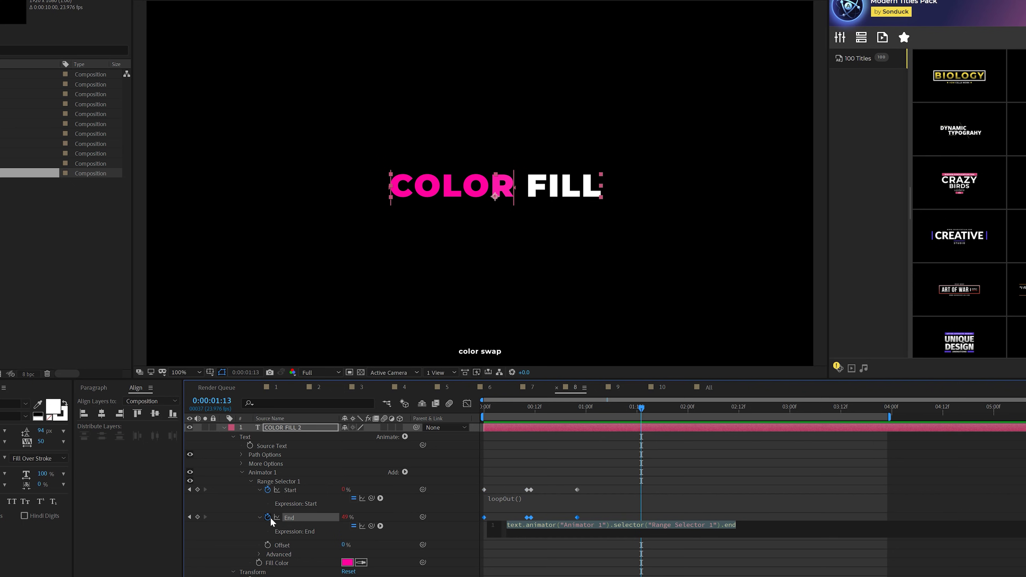
pyautogui.write('loopOut()')
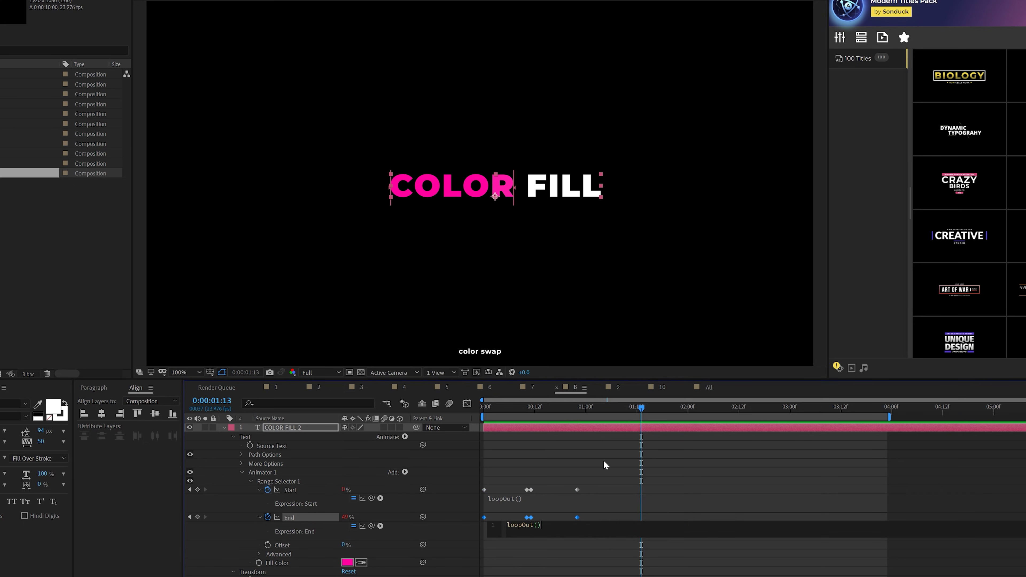
pyautogui.click(548, 461)
pyautogui.press('Home')
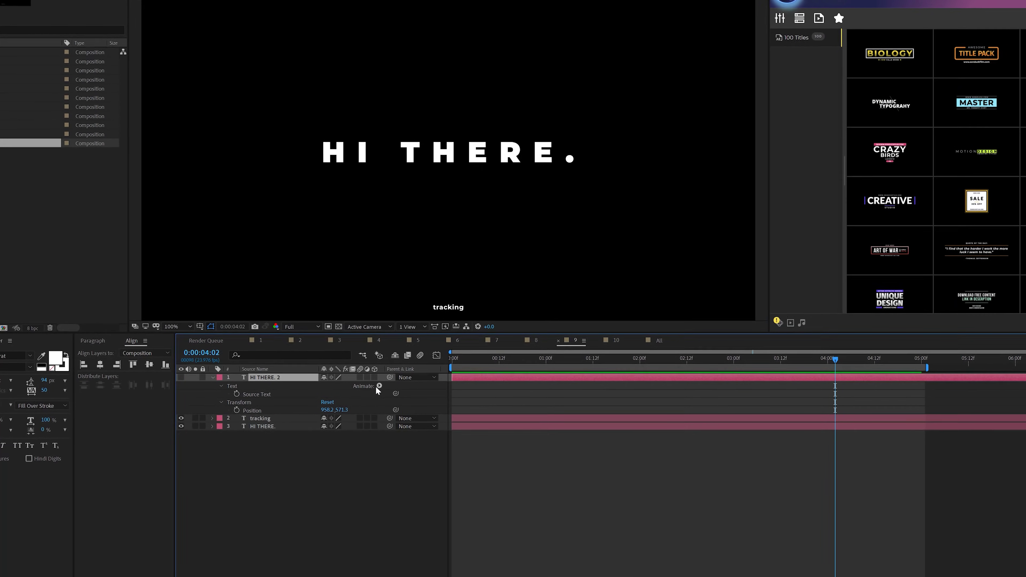
# - Add a Tracking animator to HI THERE. and keyframe Tracking Amount -56 at the first frame
pyautogui.click(366, 385)
pyautogui.click(411, 507)
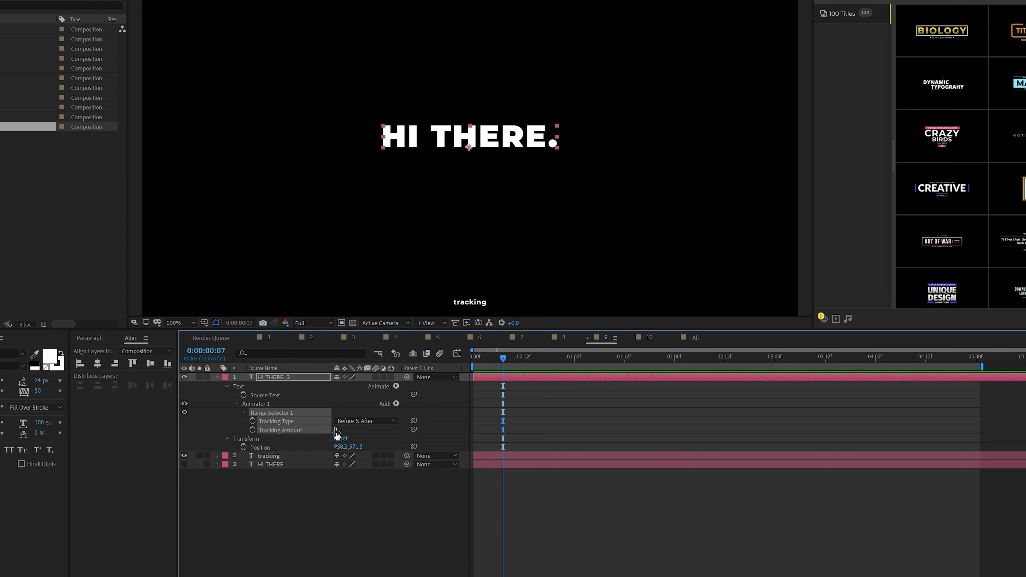
pyautogui.moveTo(335, 431); pyautogui.dragTo(299, 427)
pyautogui.click(253, 429)
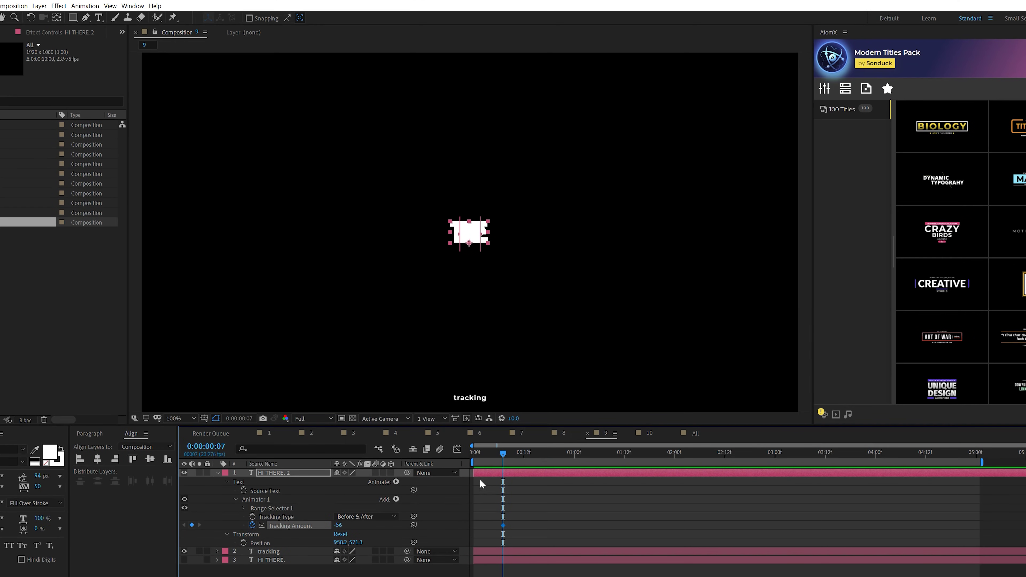
pyautogui.moveTo(503, 526); pyautogui.dragTo(475, 526)
# - Keyframe Tracking Amount 0 at 13 frames and 57 at the five-second mark
pyautogui.press('pagedown')
pyautogui.press('pagedown')
pyautogui.press('pagedown')
pyautogui.press('pagedown')
pyautogui.press('pagedown')
pyautogui.press('pagedown')
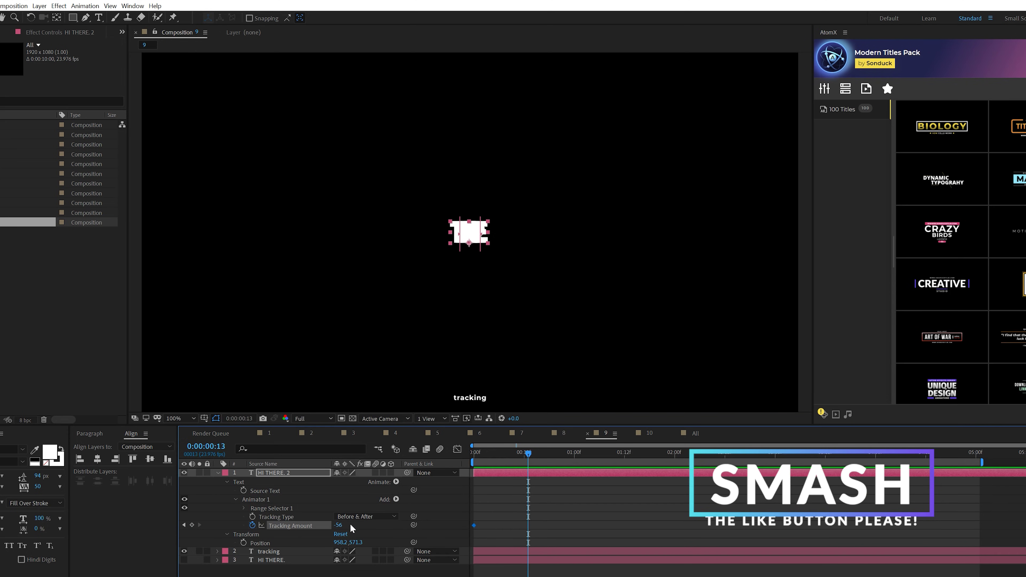
pyautogui.write('0')
pyautogui.click(557, 523)
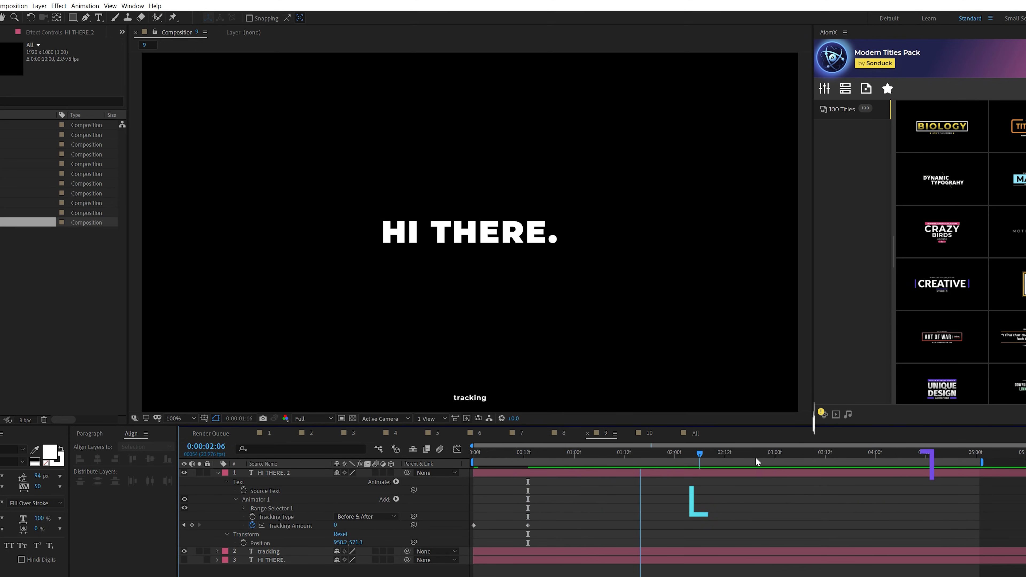
pyautogui.moveTo(842, 455); pyautogui.dragTo(964, 463)
pyautogui.click(246, 551)
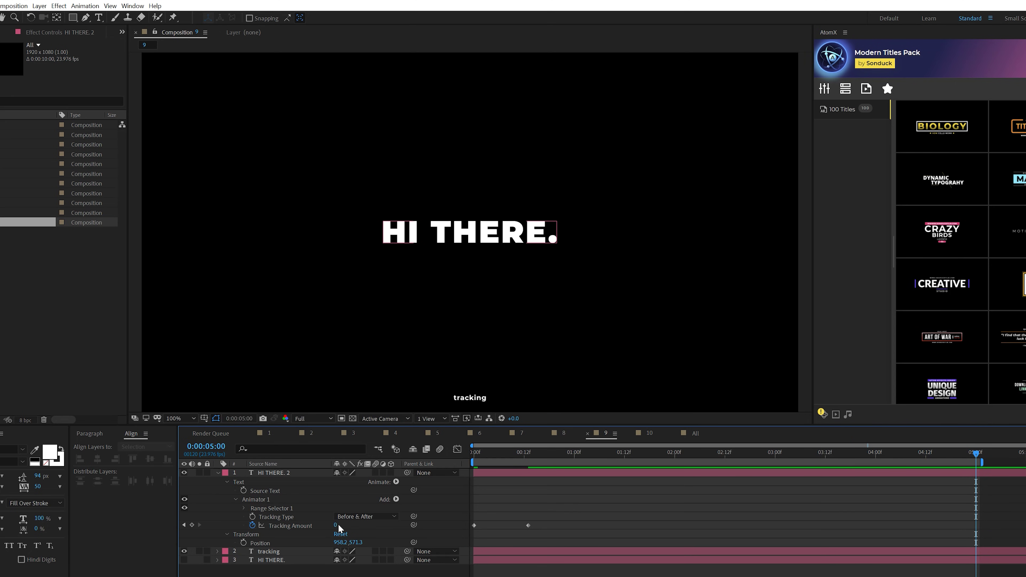
pyautogui.moveTo(339, 528); pyautogui.dragTo(397, 501)
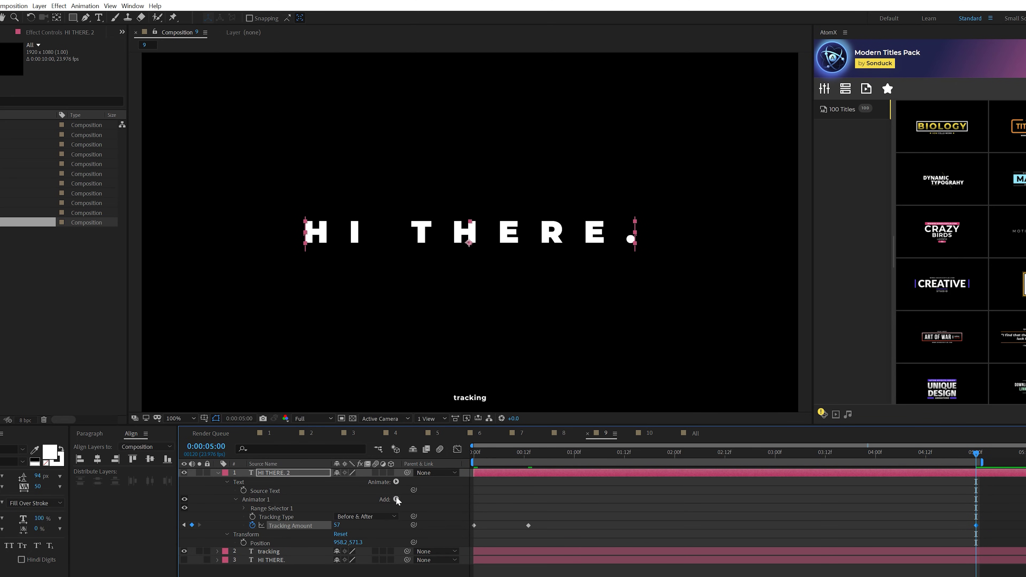
pyautogui.click(397, 501)
# - Add Opacity to the tracking animator, keyframing 0% then 100% so the letters fade in
pyautogui.moveTo(408, 501)
pyautogui.click(476, 568)
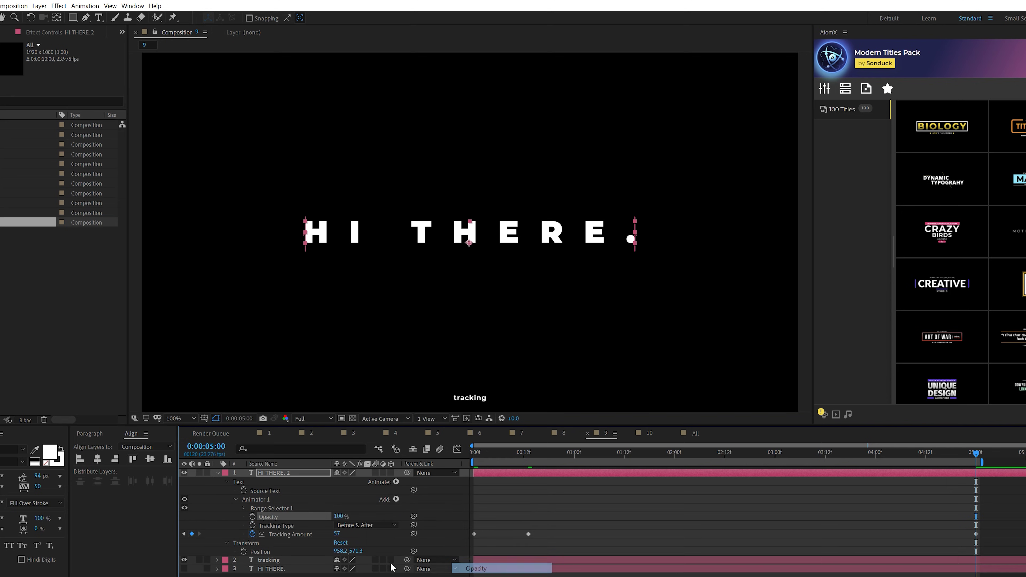
pyautogui.moveTo(338, 519); pyautogui.dragTo(198, 516)
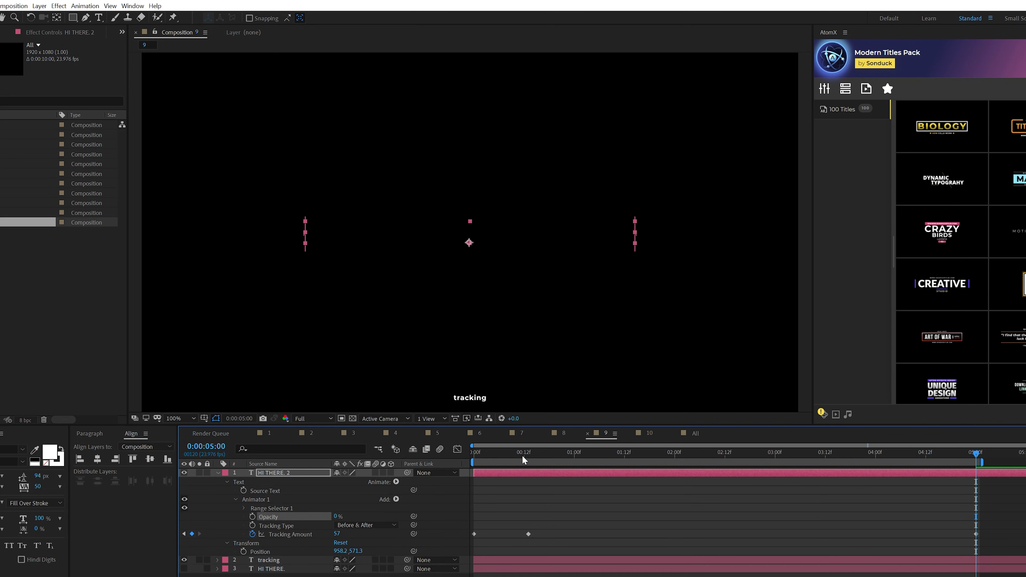
pyautogui.press('space')
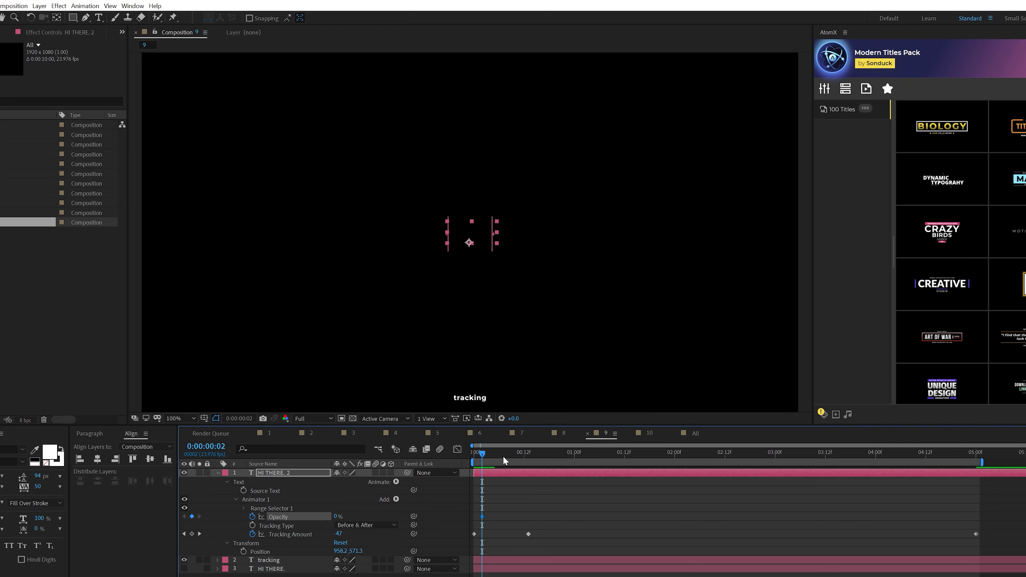
pyautogui.moveTo(335, 516); pyautogui.dragTo(376, 515)
pyautogui.press('Home')
pyautogui.press('space')
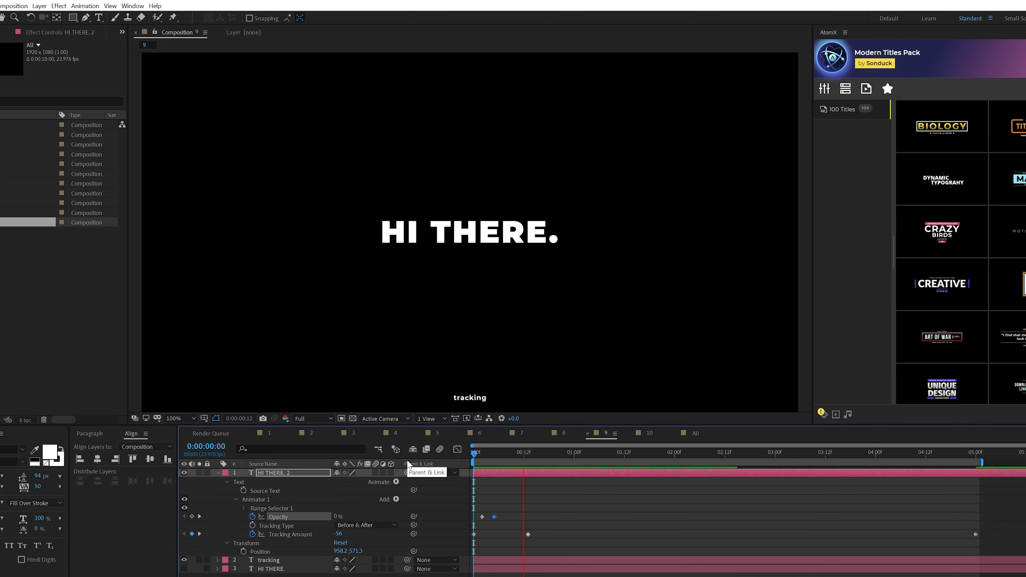
pyautogui.press('space')
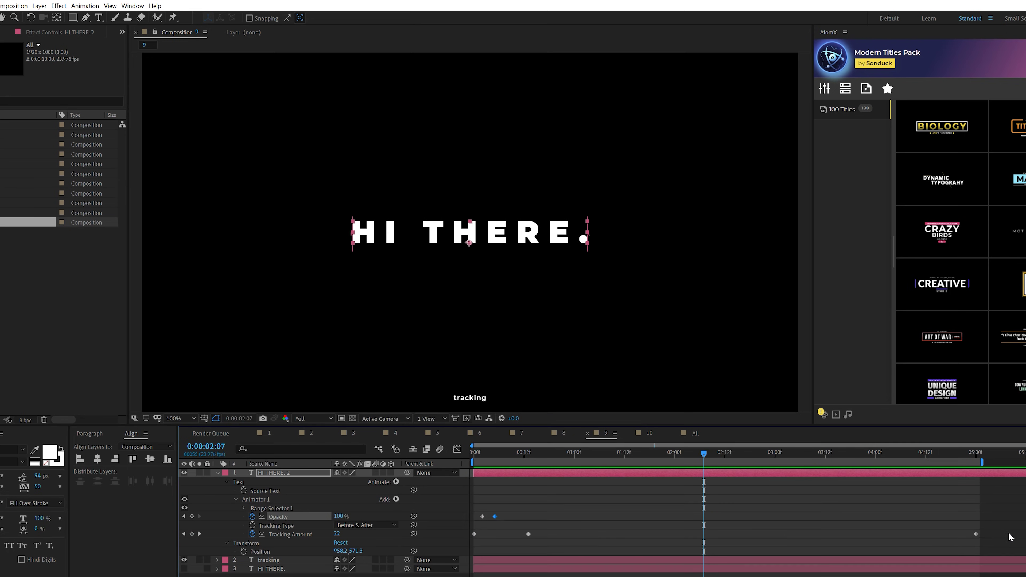
# - Apply Easy Ease (F9) to all three Tracking Amount keyframes and check the curve
pyautogui.moveTo(1012, 532); pyautogui.dragTo(428, 560)
pyautogui.press('F9')
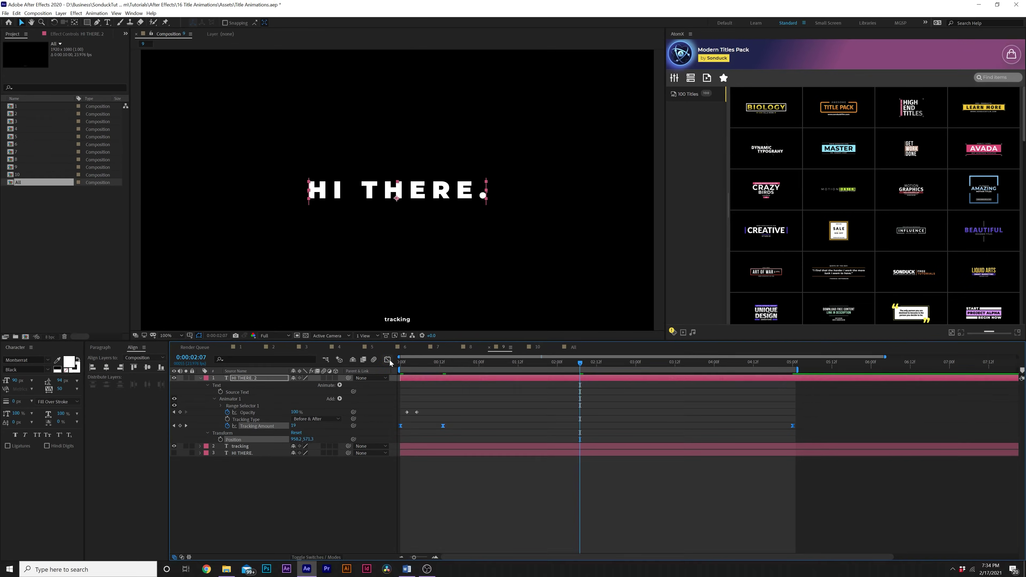
pyautogui.hotkey('shift', 'F3')
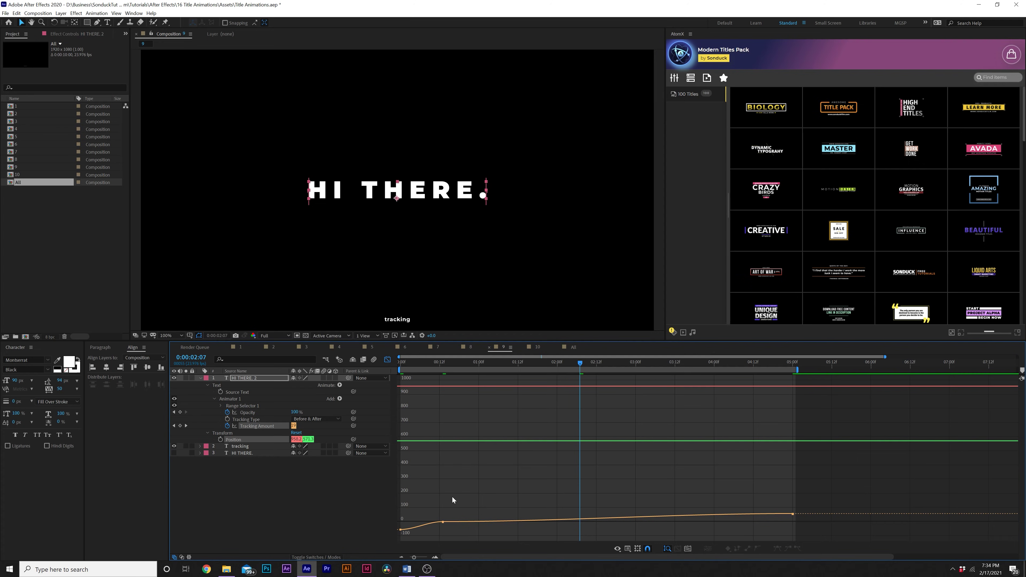
pyautogui.hotkey('shift', 'F3')
pyautogui.press('Home')
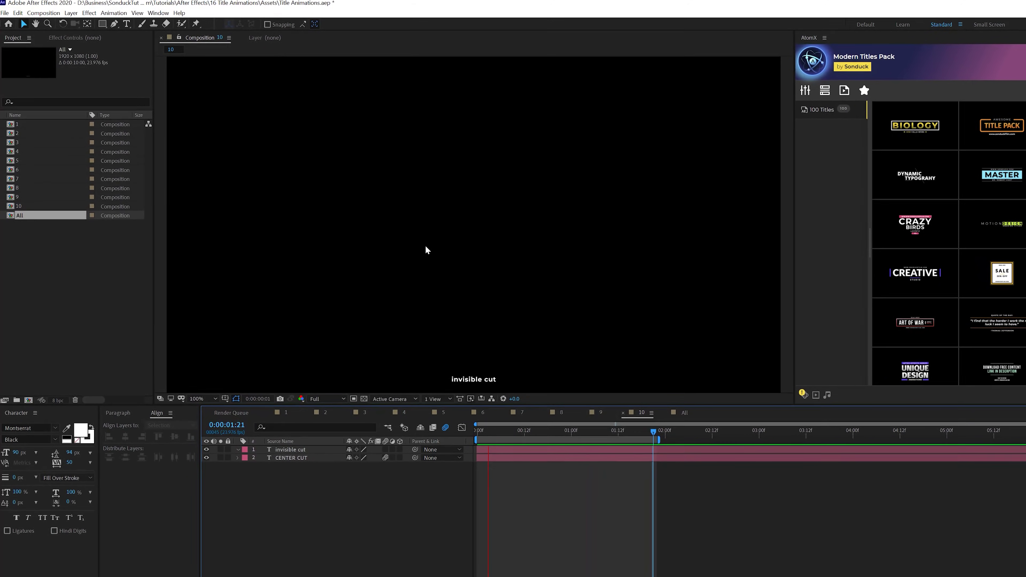
# - Reveal CENTER CUT's Position 0,105 and word-based Range Start keyframes, then preview the rising words
pyautogui.moveTo(570, 444)
pyautogui.mouseDown()
pyautogui.moveTo(540, 443)
pyautogui.moveTo(584, 444)
pyautogui.mouseUp()
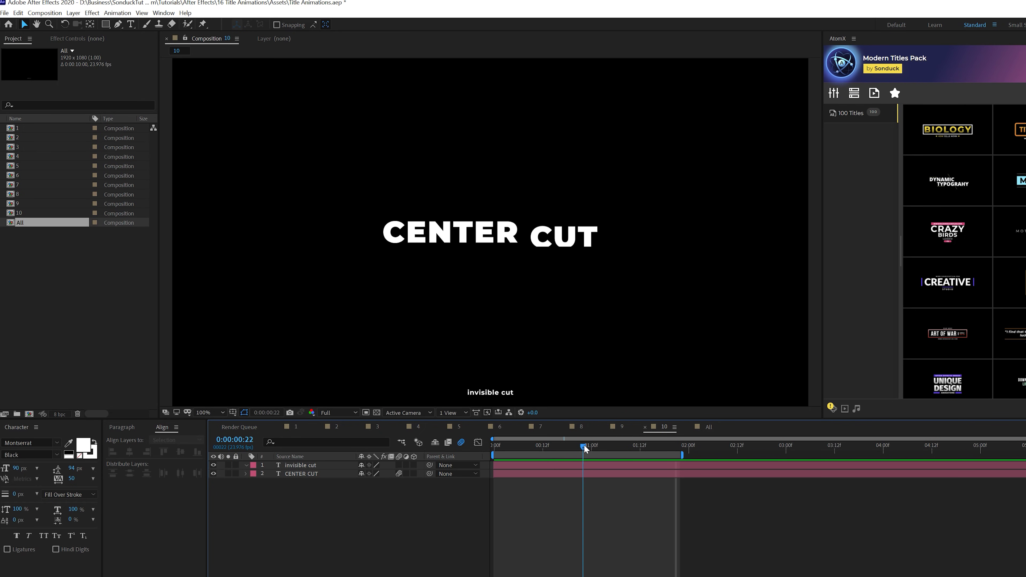
pyautogui.click(301, 473)
pyautogui.press('u')
pyautogui.press('u')
pyautogui.press('Home')
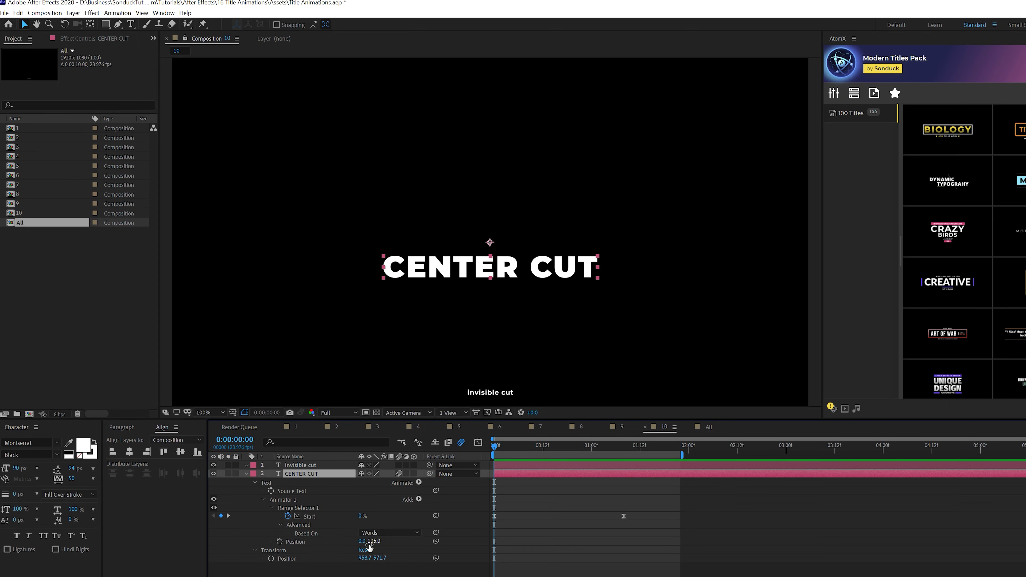
pyautogui.press('space')
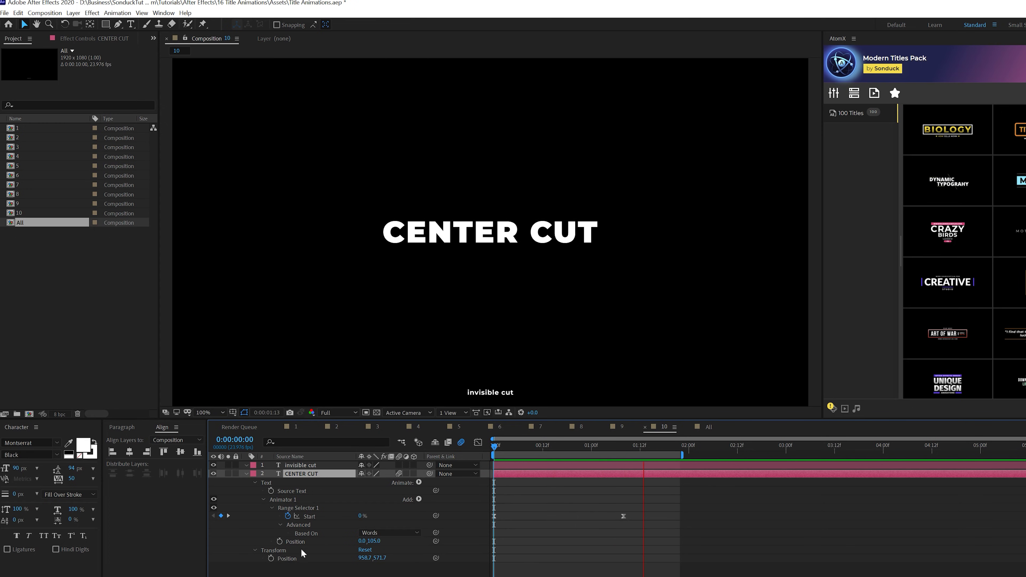
pyautogui.press('space')
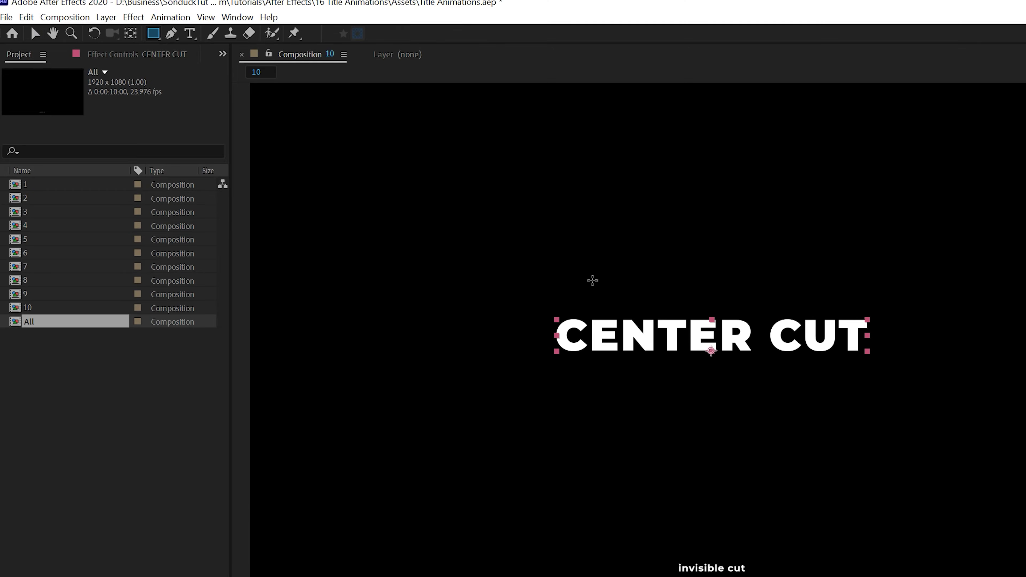
# - Draw a rectangle mask across the CENTER CUT line, widen it over the whole title, and preview
pyautogui.press(',')
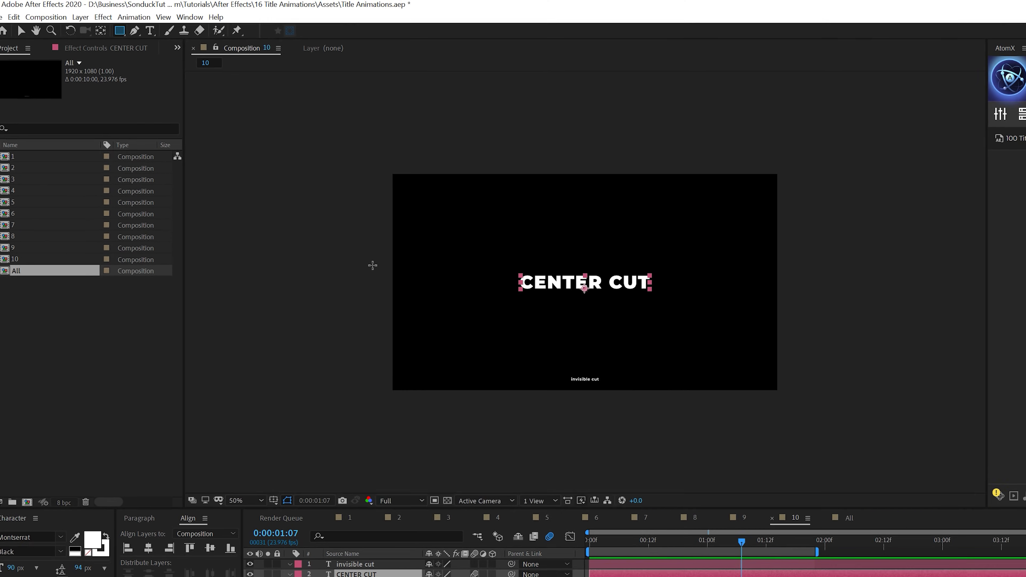
pyautogui.moveTo(315, 180); pyautogui.dragTo(511, 213)
pyautogui.moveTo(588, 285); pyautogui.dragTo(793, 283)
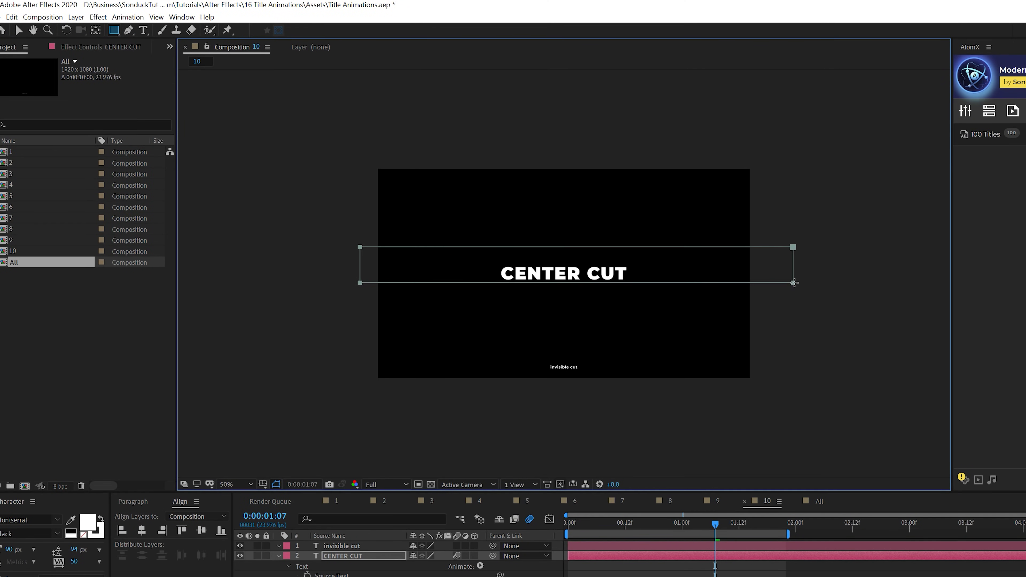
pyautogui.hotkey('ctrl', 'shift', 'a')
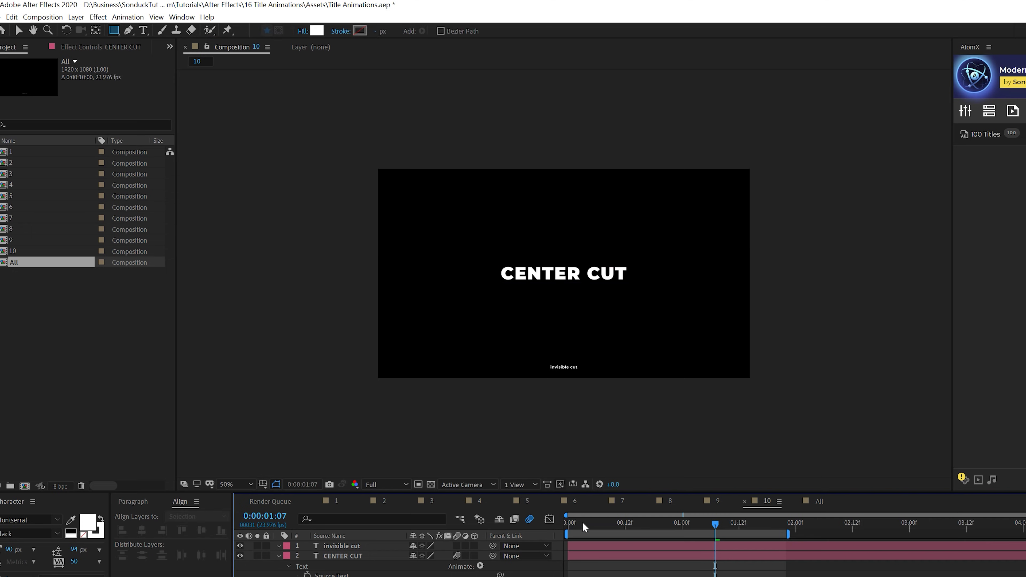
pyautogui.press('.')
pyautogui.press('space')
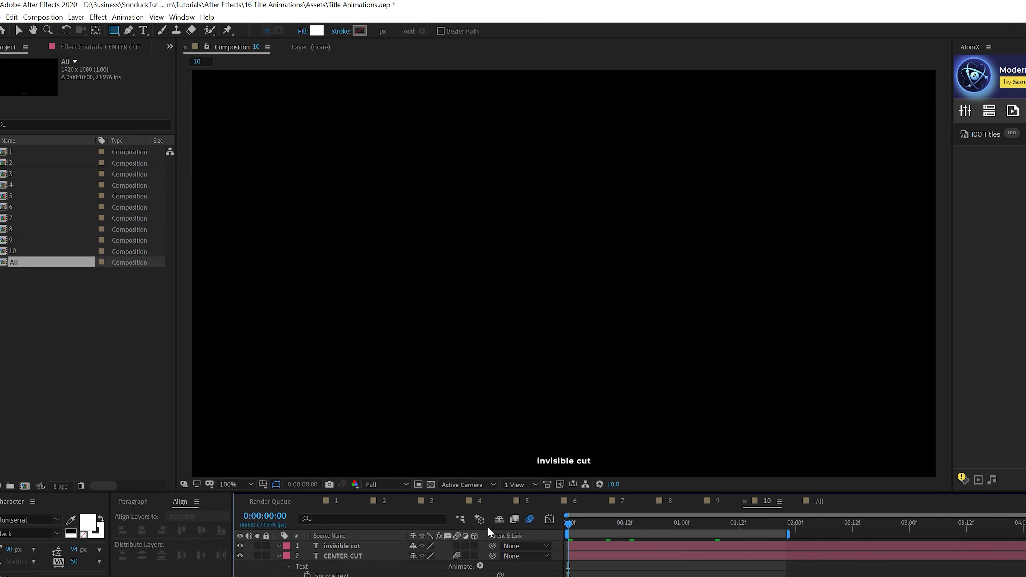